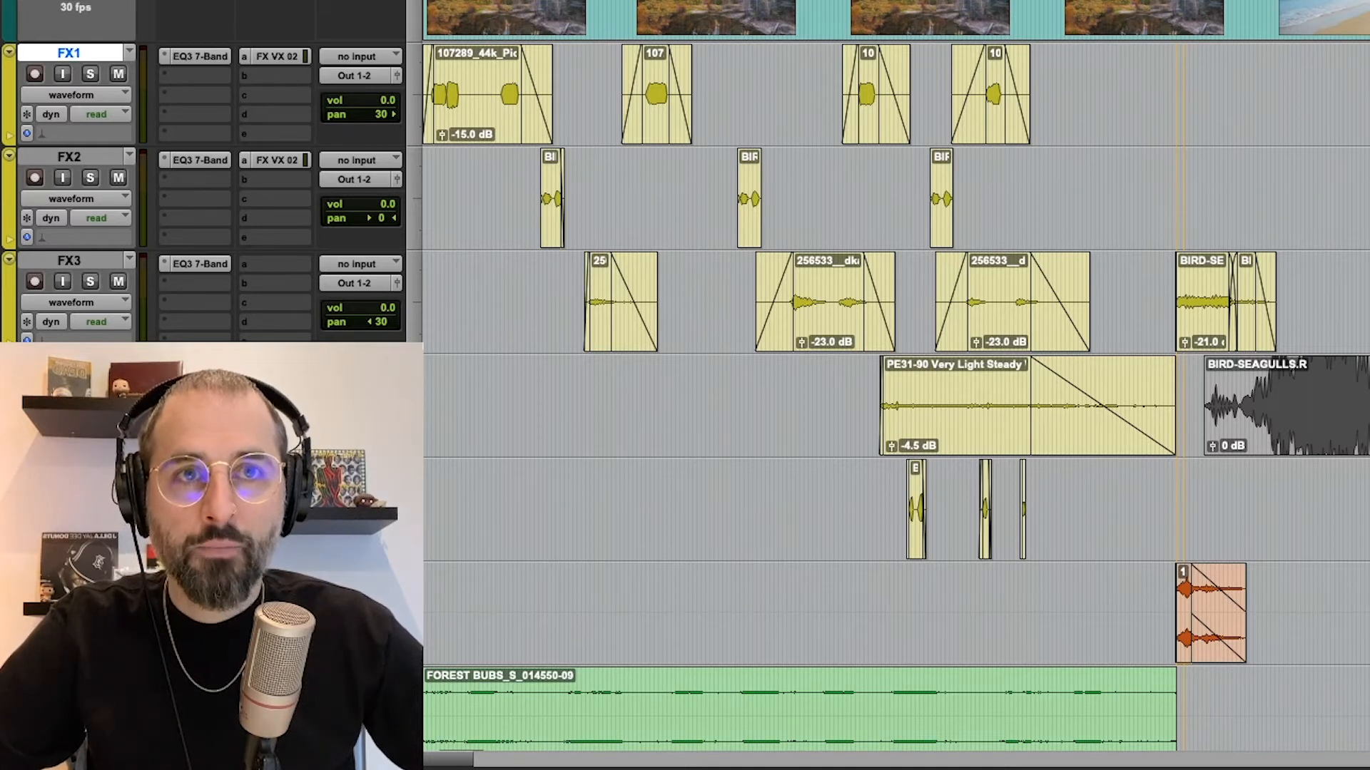
Extend the track selection from FX1 down through all the FX and BG tracks, including BG9
scroll(896, 386, "down", 15)
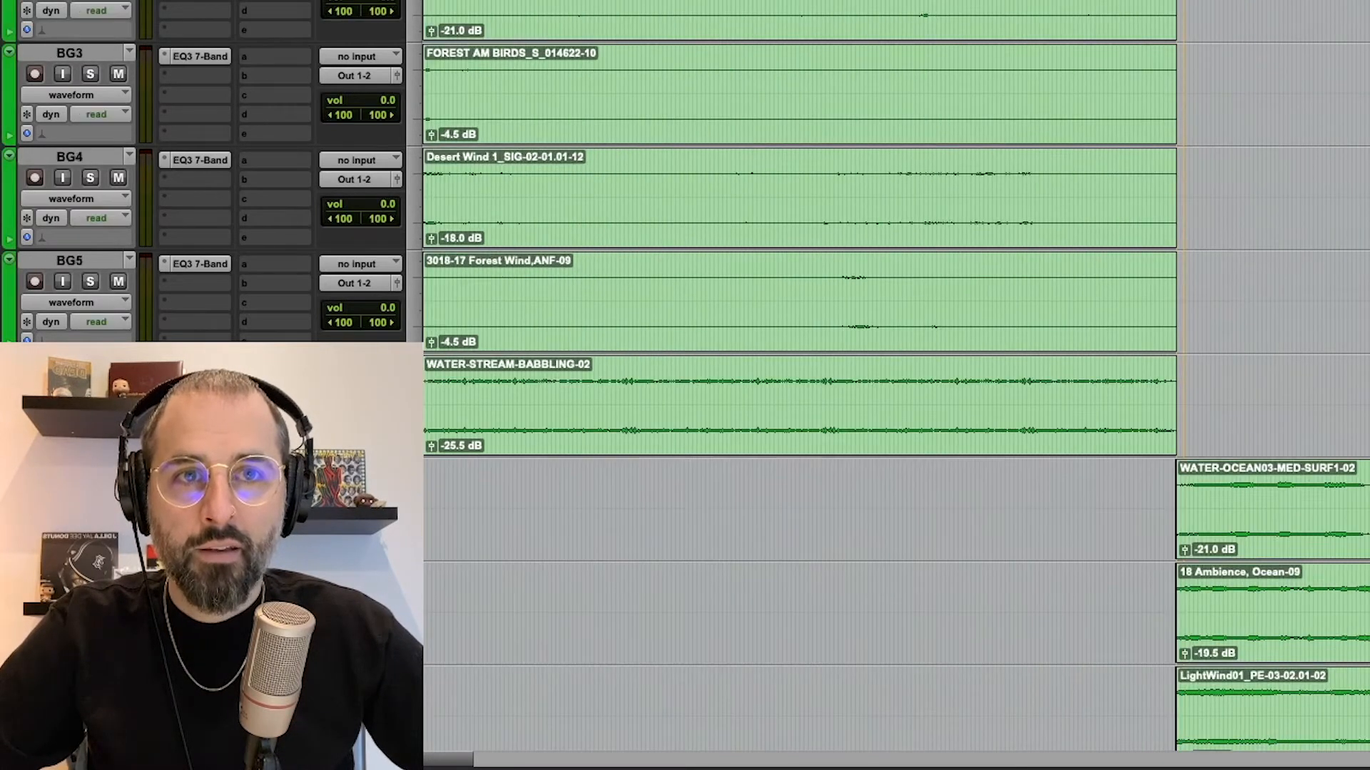
scroll(896, 385, "down", 4)
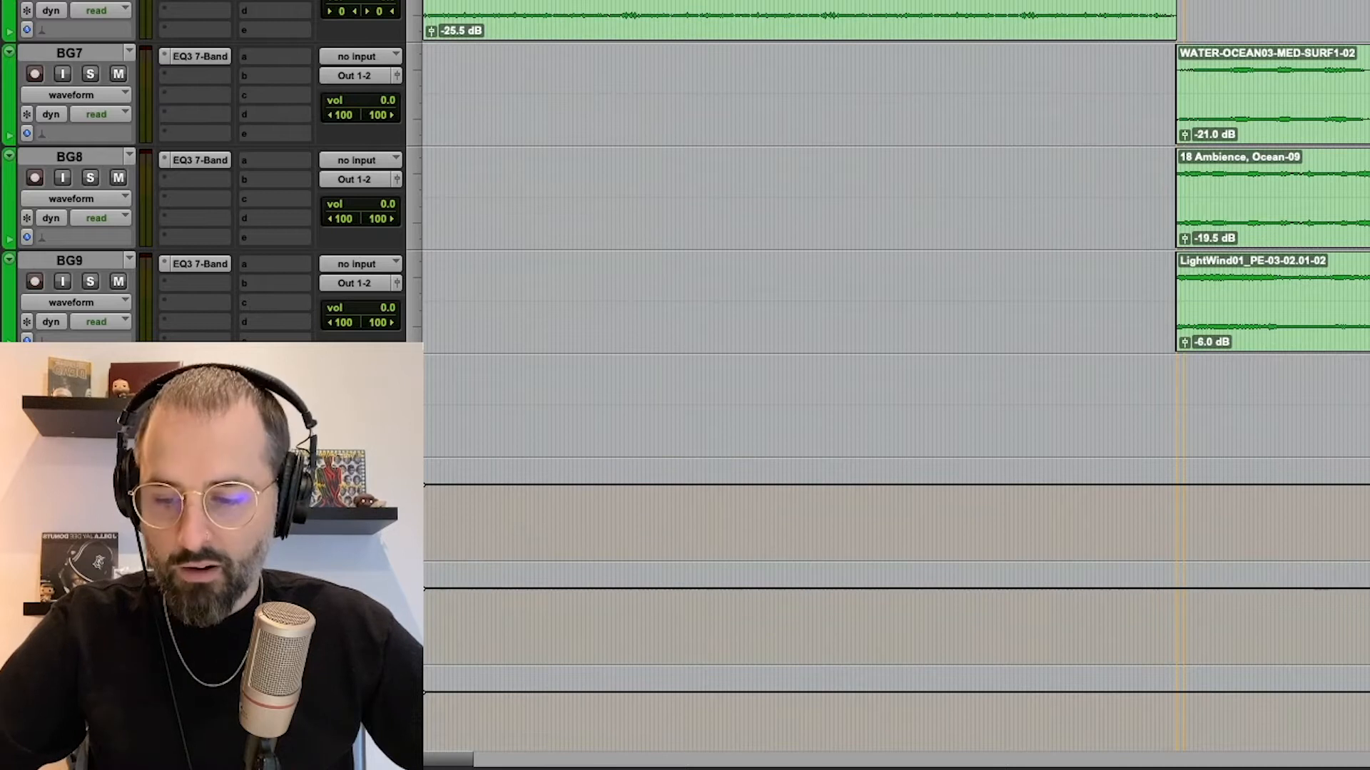
left_click(69, 365, "shift")
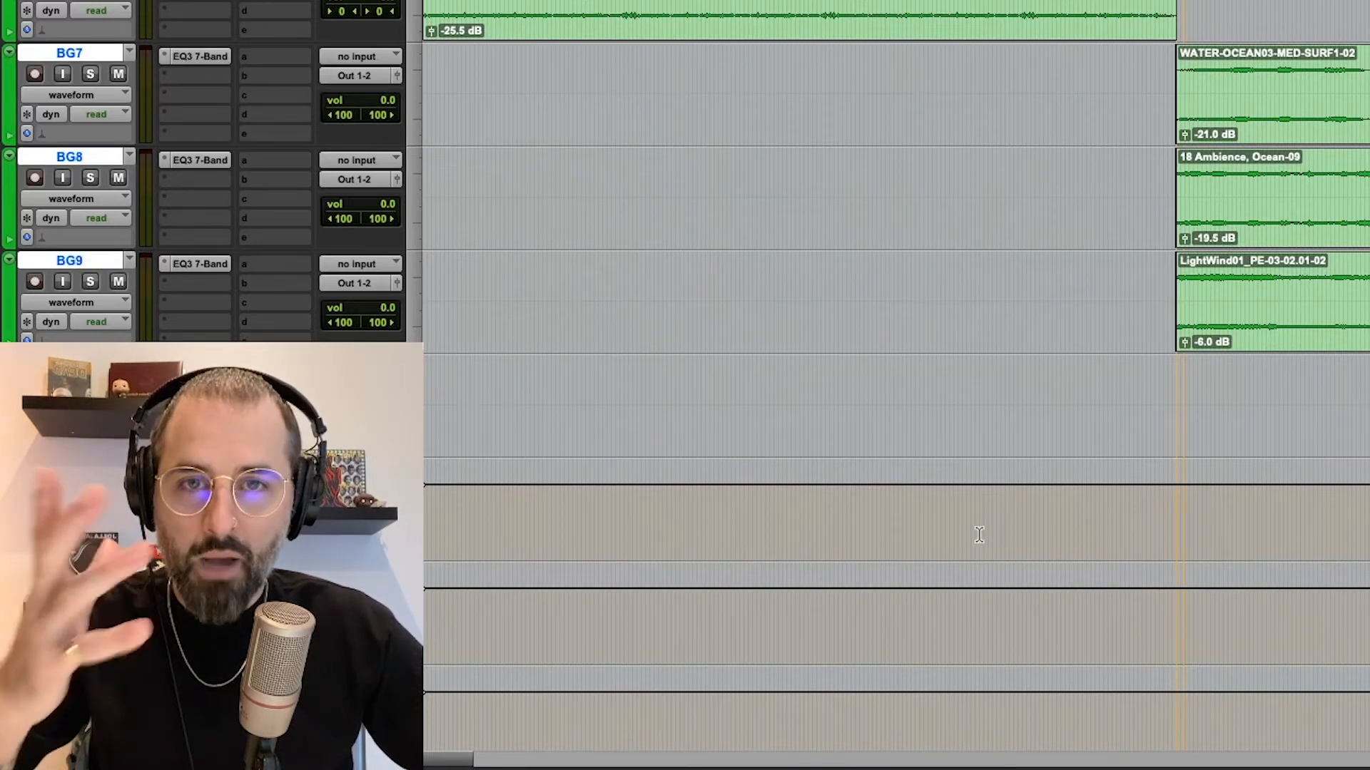
Set up a Save Copy In of the session that includes Audio Files and Selected Tracks Only
scroll(475, 484, "up", 15)
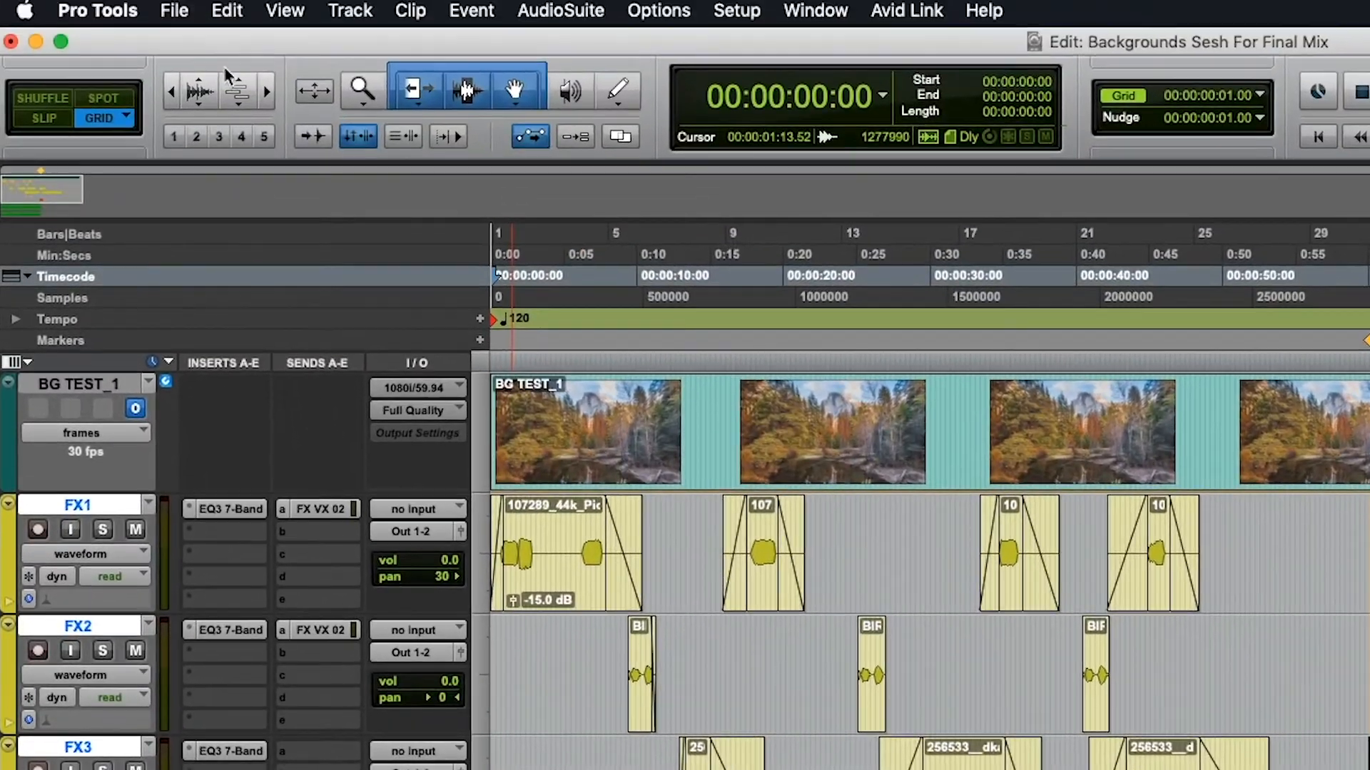
left_click(178, 9)
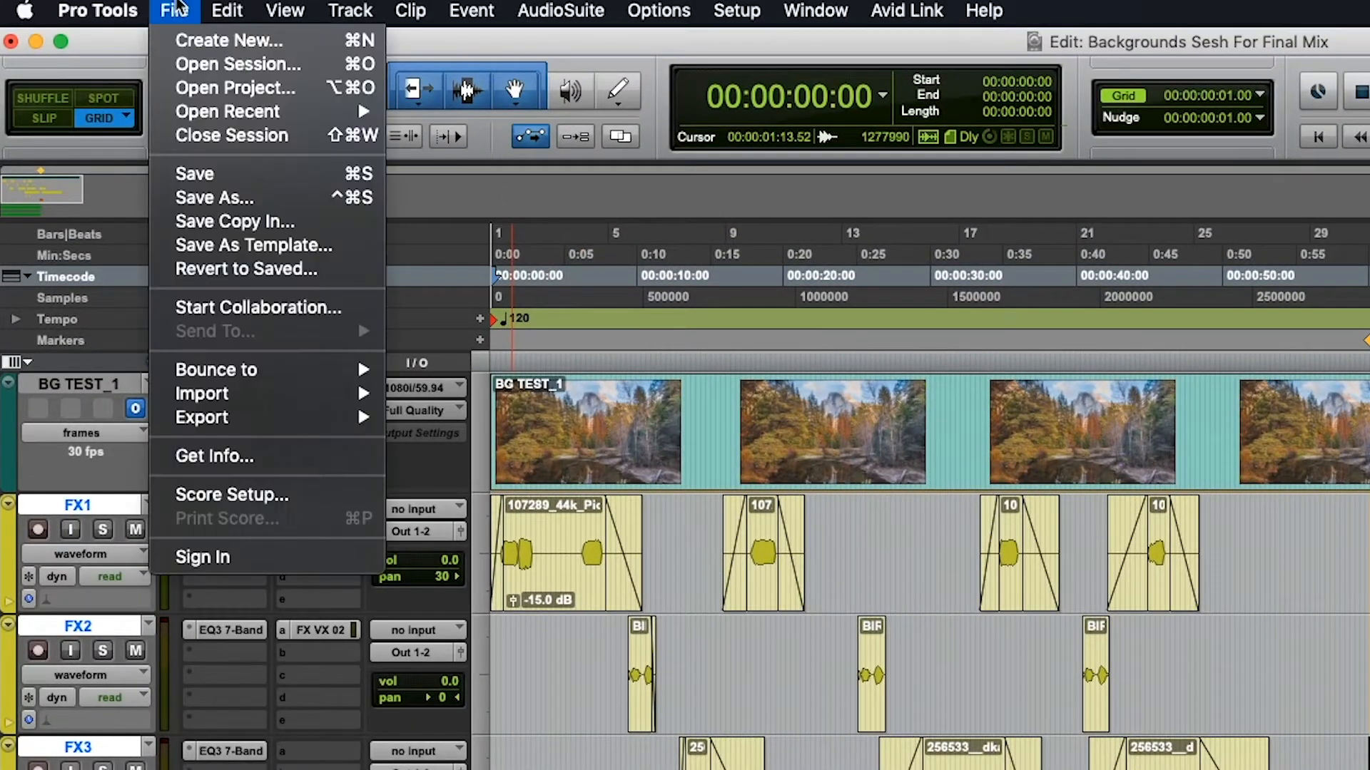
left_click(235, 221)
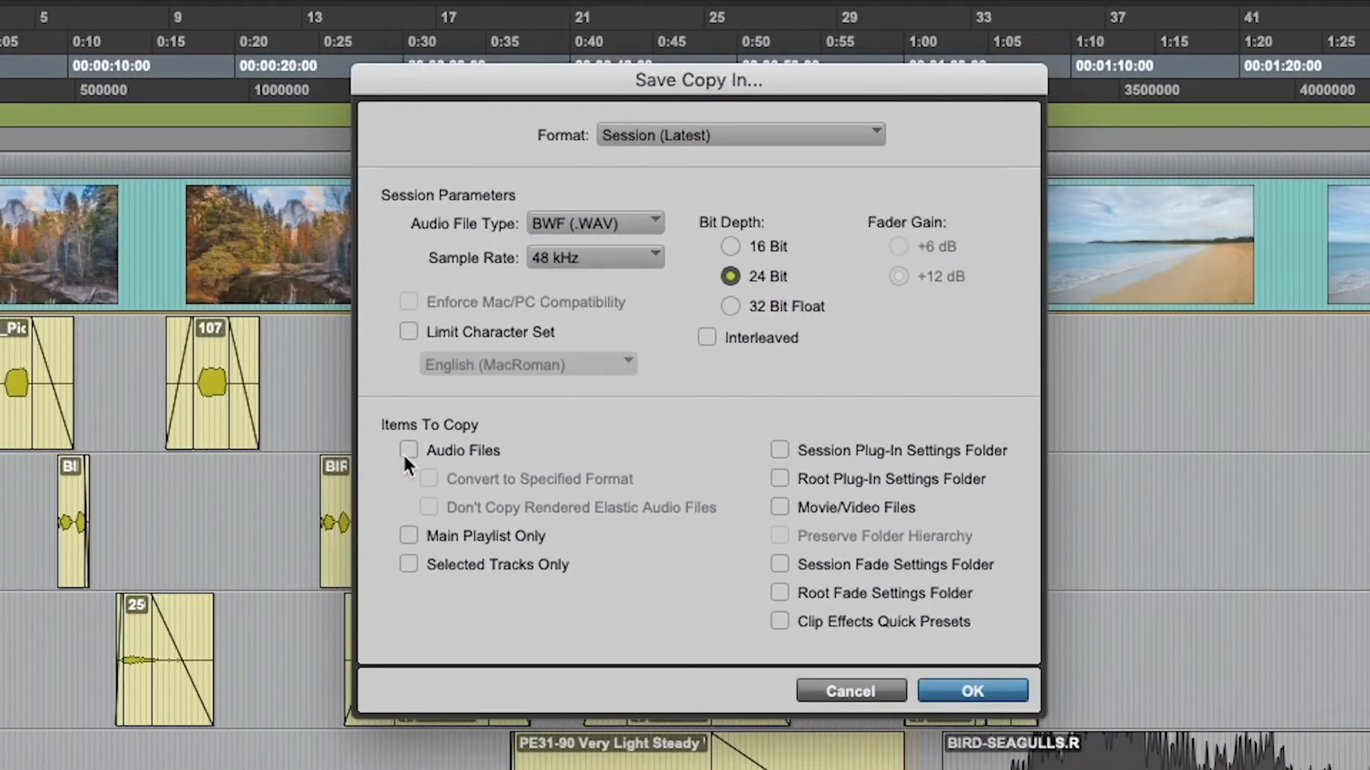
left_click(409, 449)
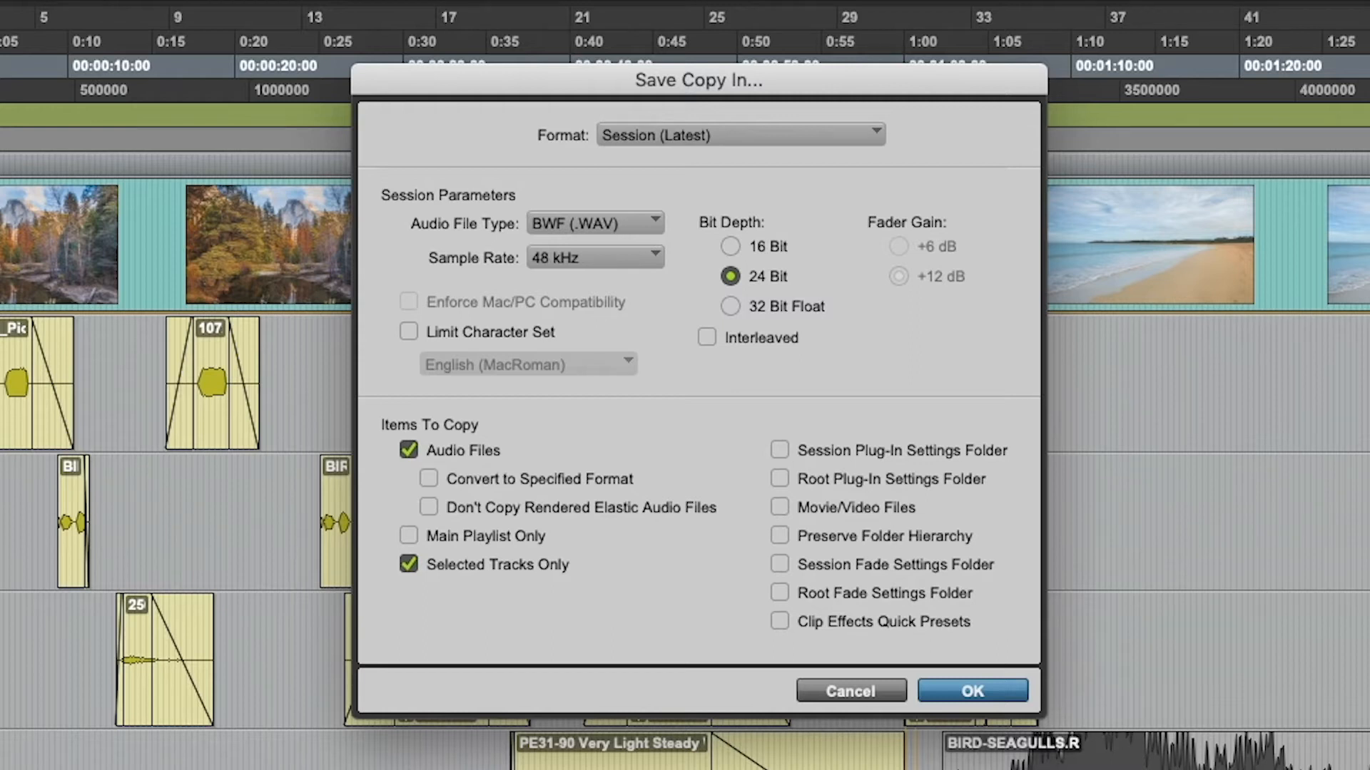
left_click(964, 692)
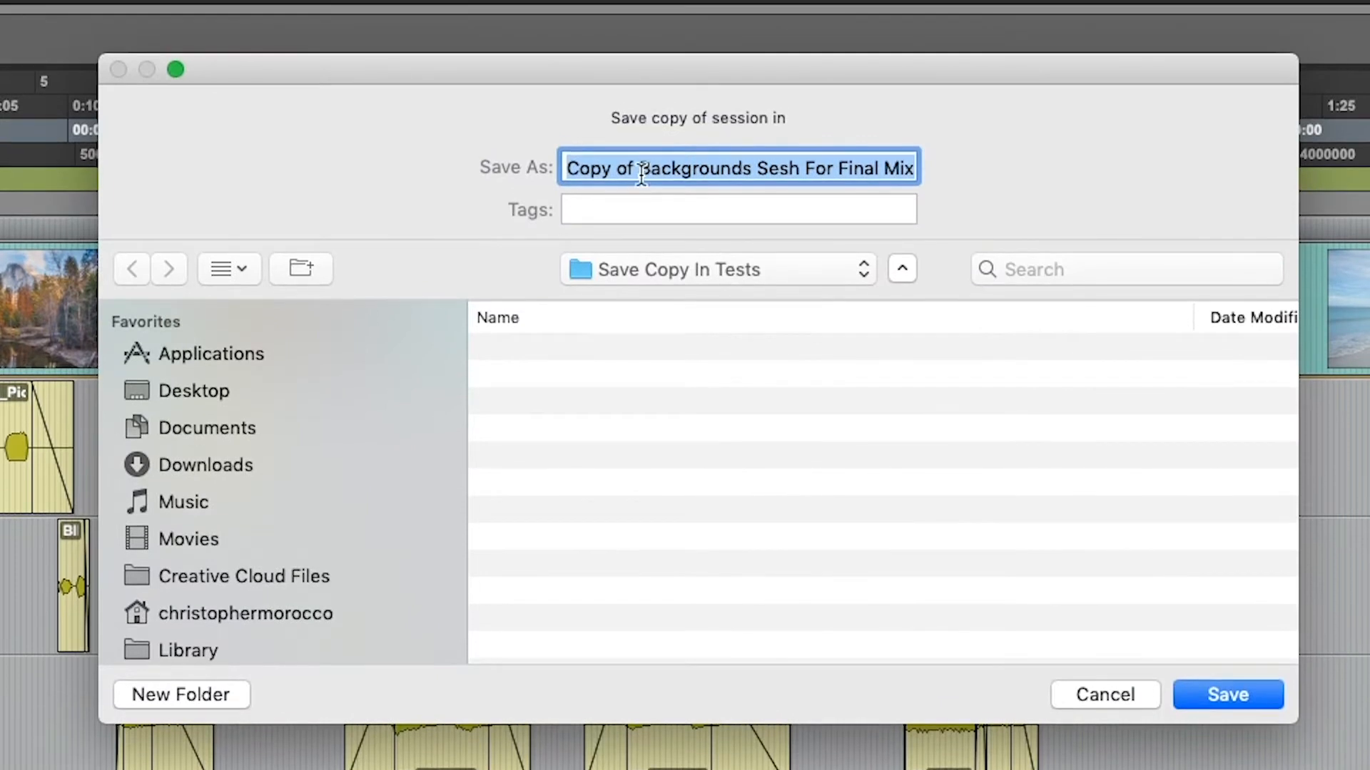
Name the session copy "SELECTED TRACKS Backgrounds Sesh For Final Mix" and save it in the Save Copy In Tests folder
left_click(640, 172)
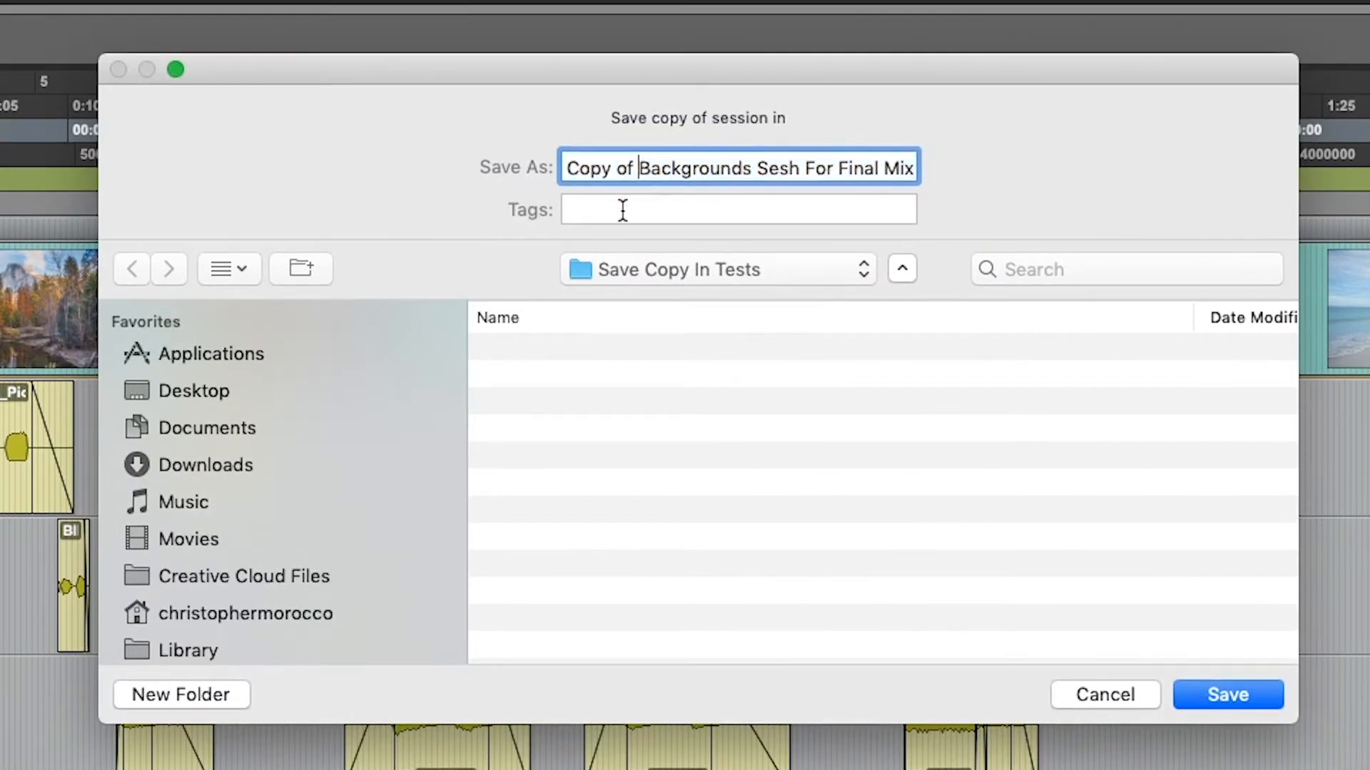
key("super+shift+Left")
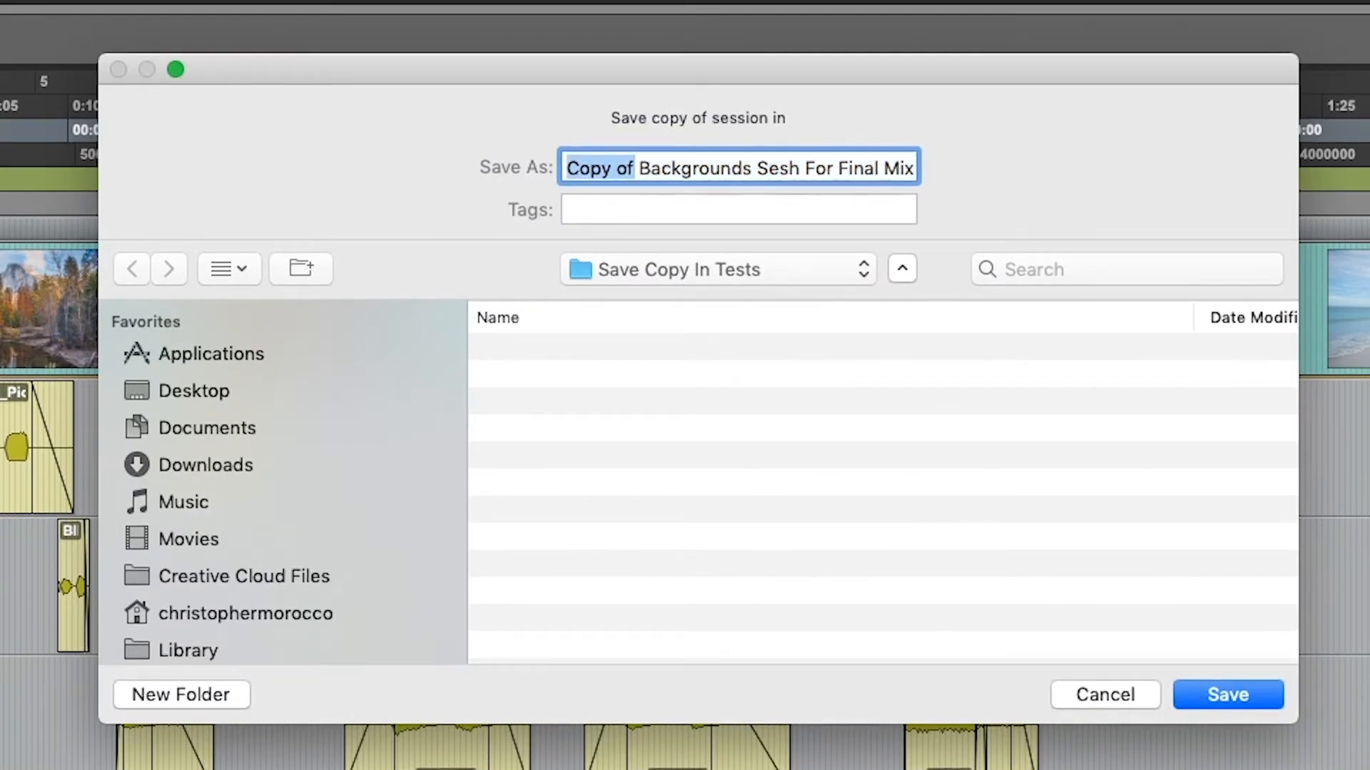
type("SELECTED TRACKS")
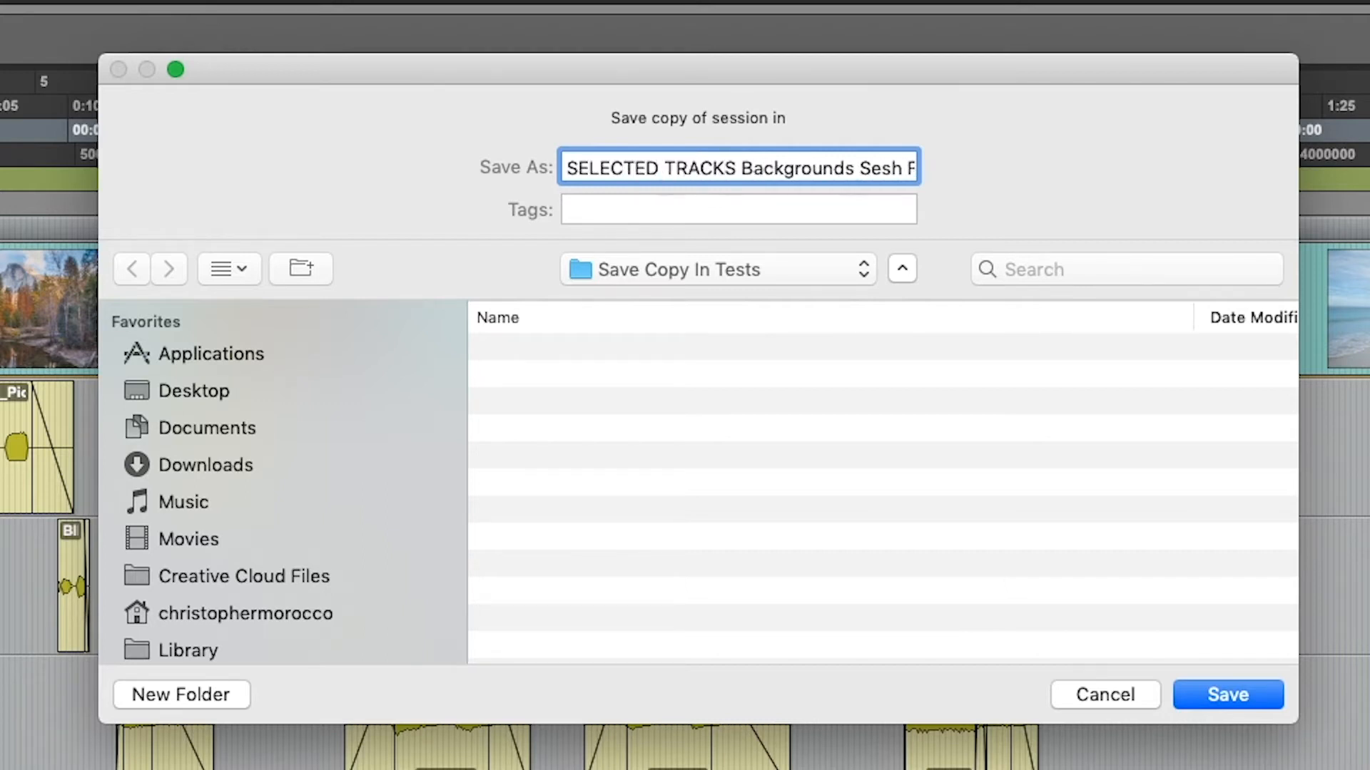
left_click(1208, 707)
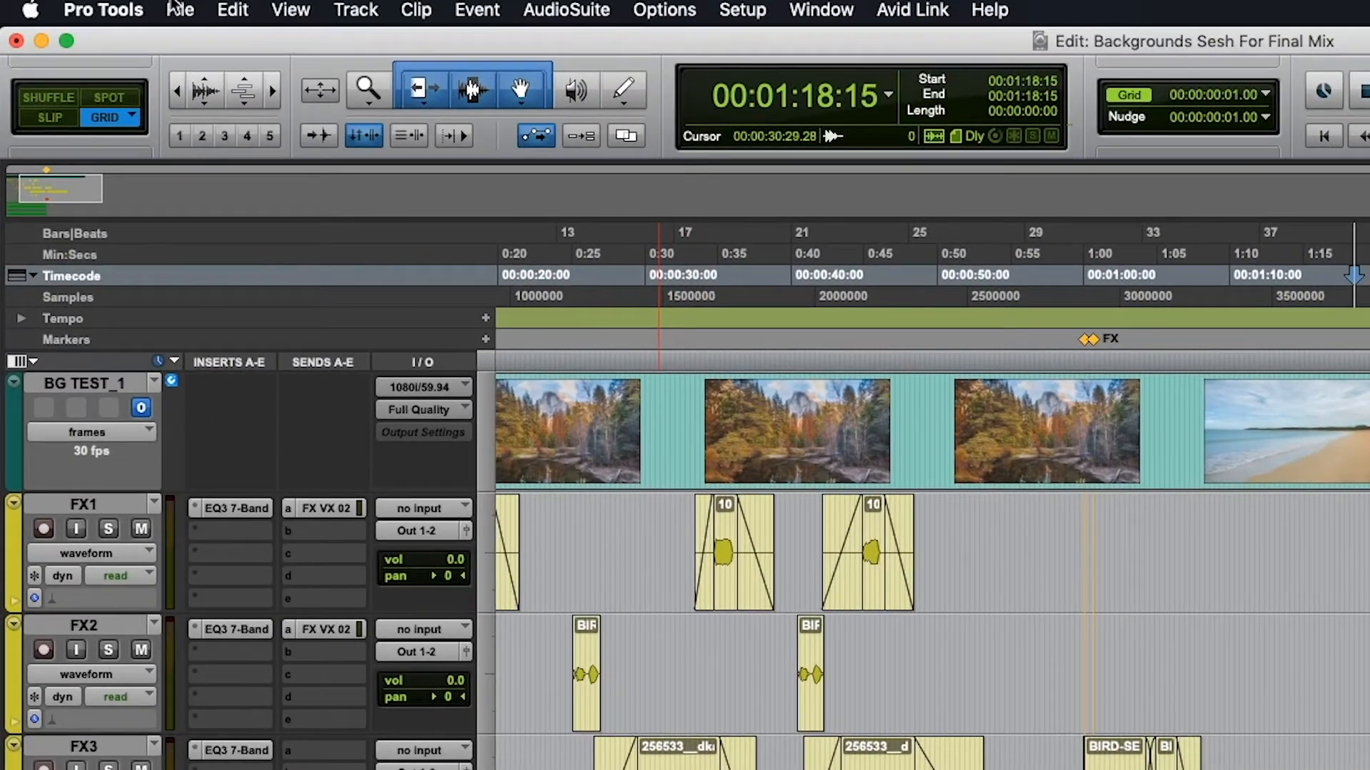
Save the session under the new name "Backgrounds Sesh For Final Mix CLEANED OUT" in its own session folder
left_click(177, 10)
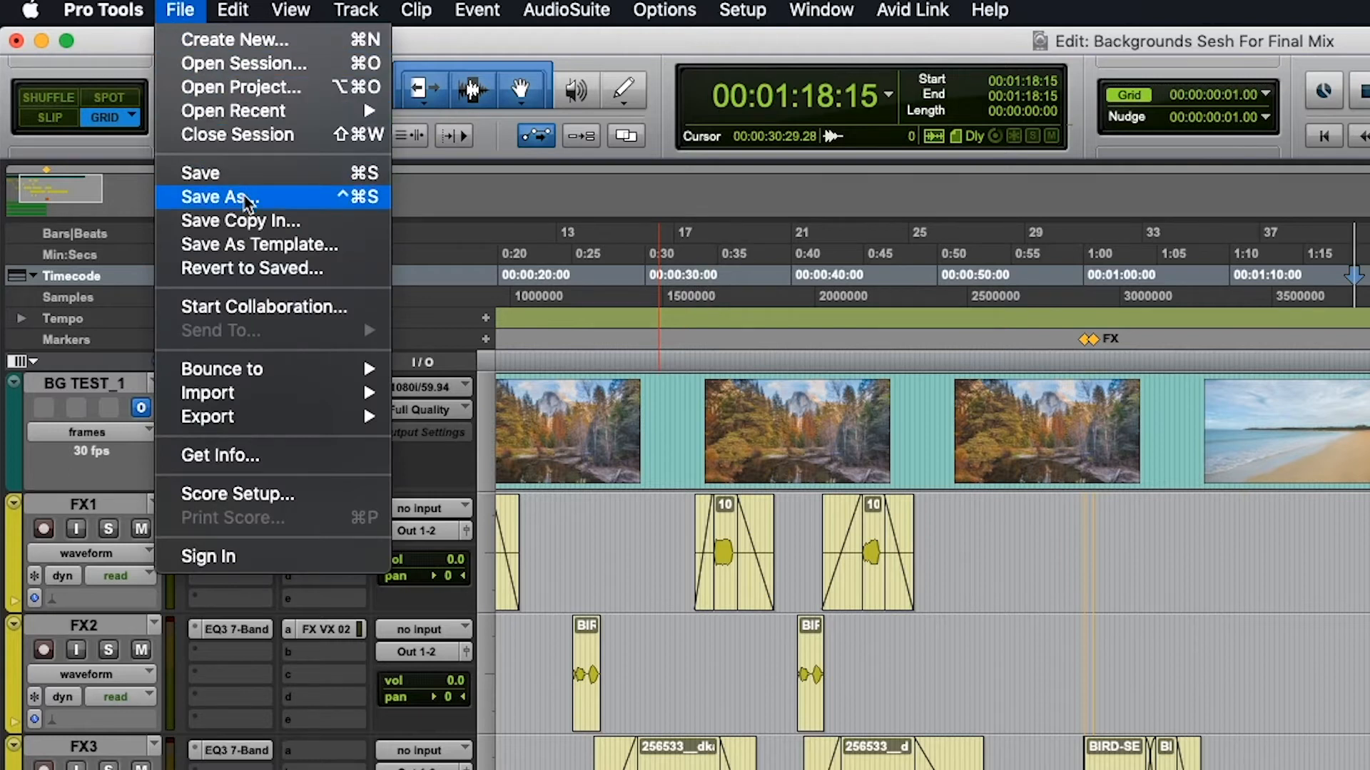
left_click(253, 198)
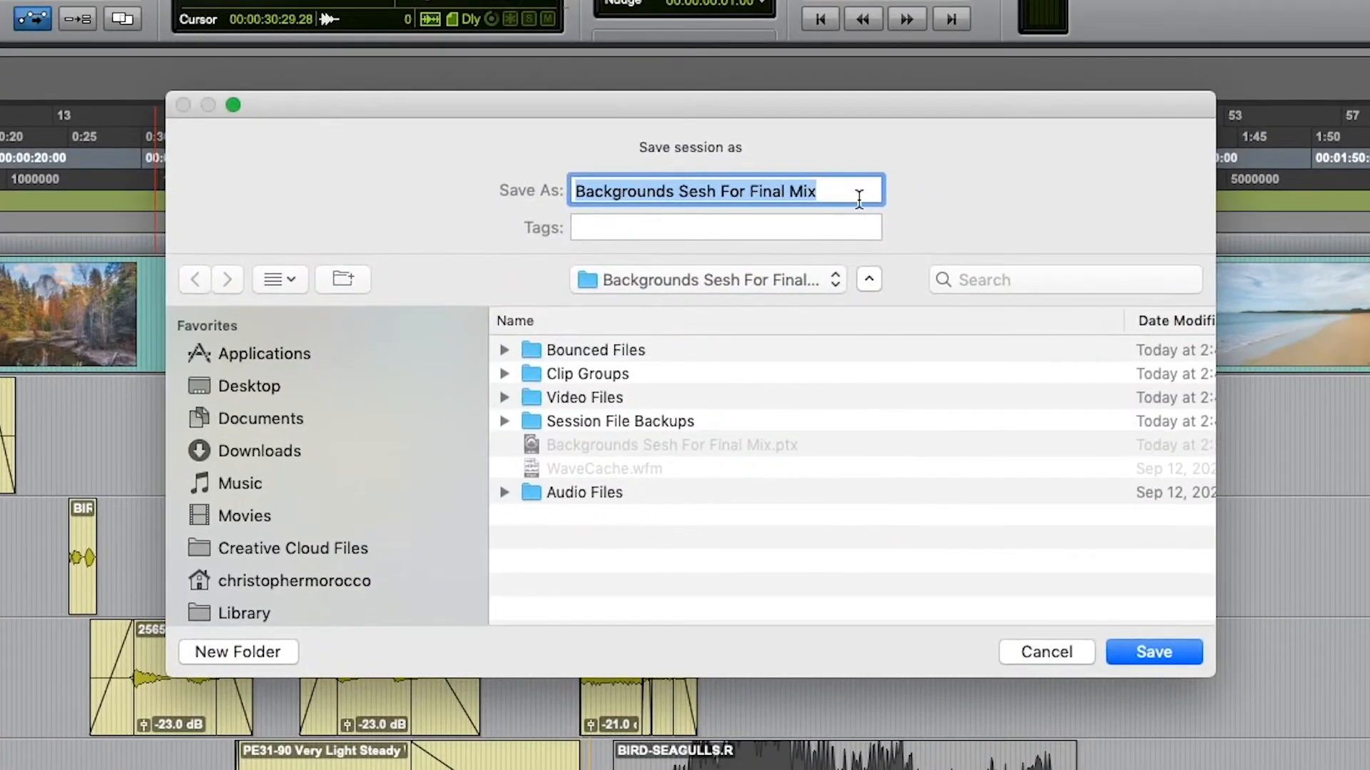
left_click(859, 198)
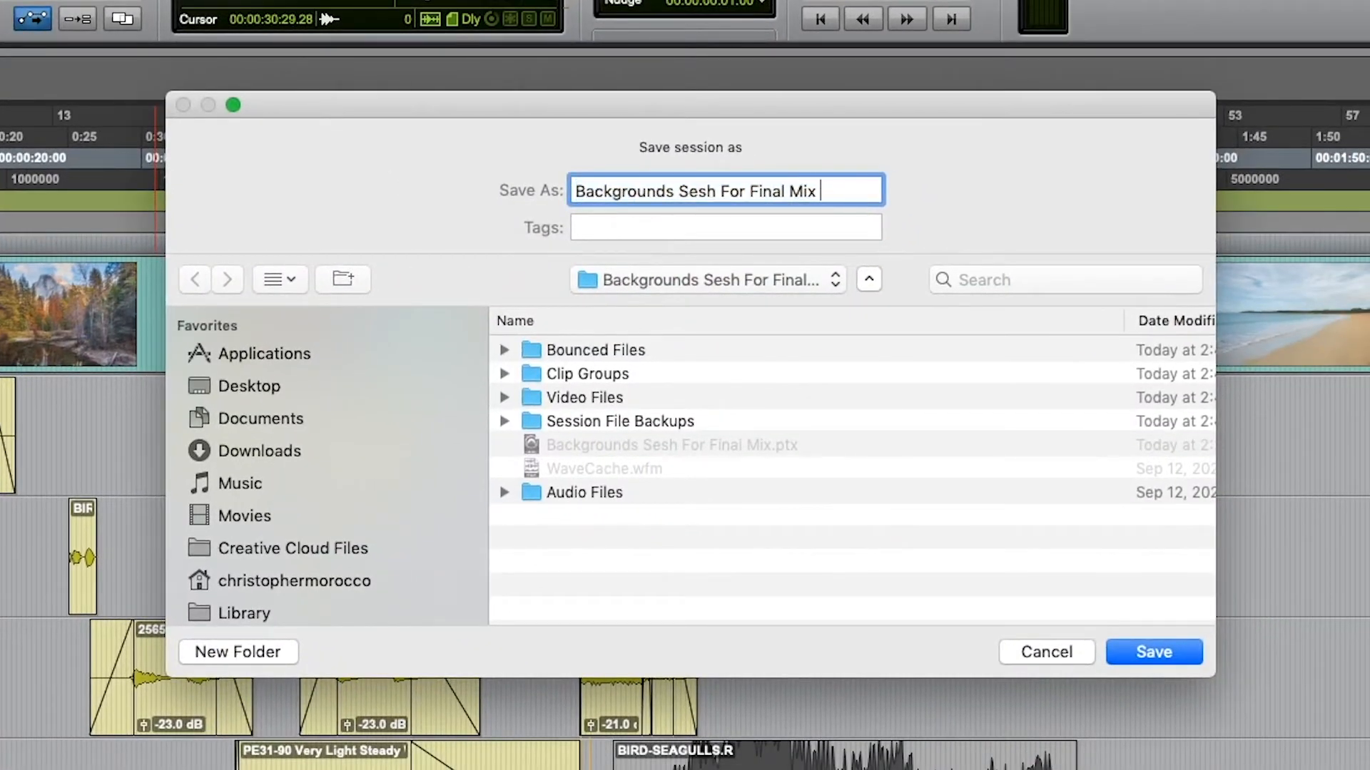
type("CLEANED OUT")
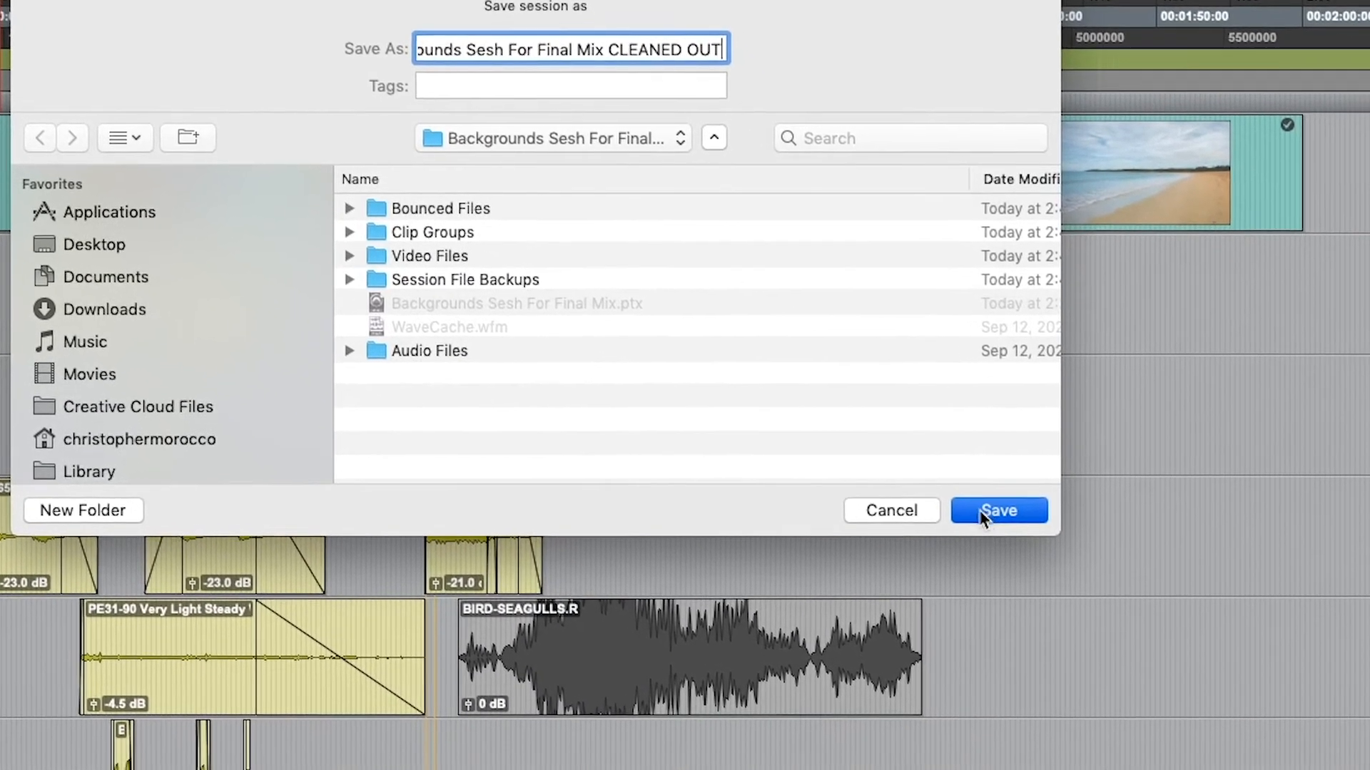
left_click(1150, 652)
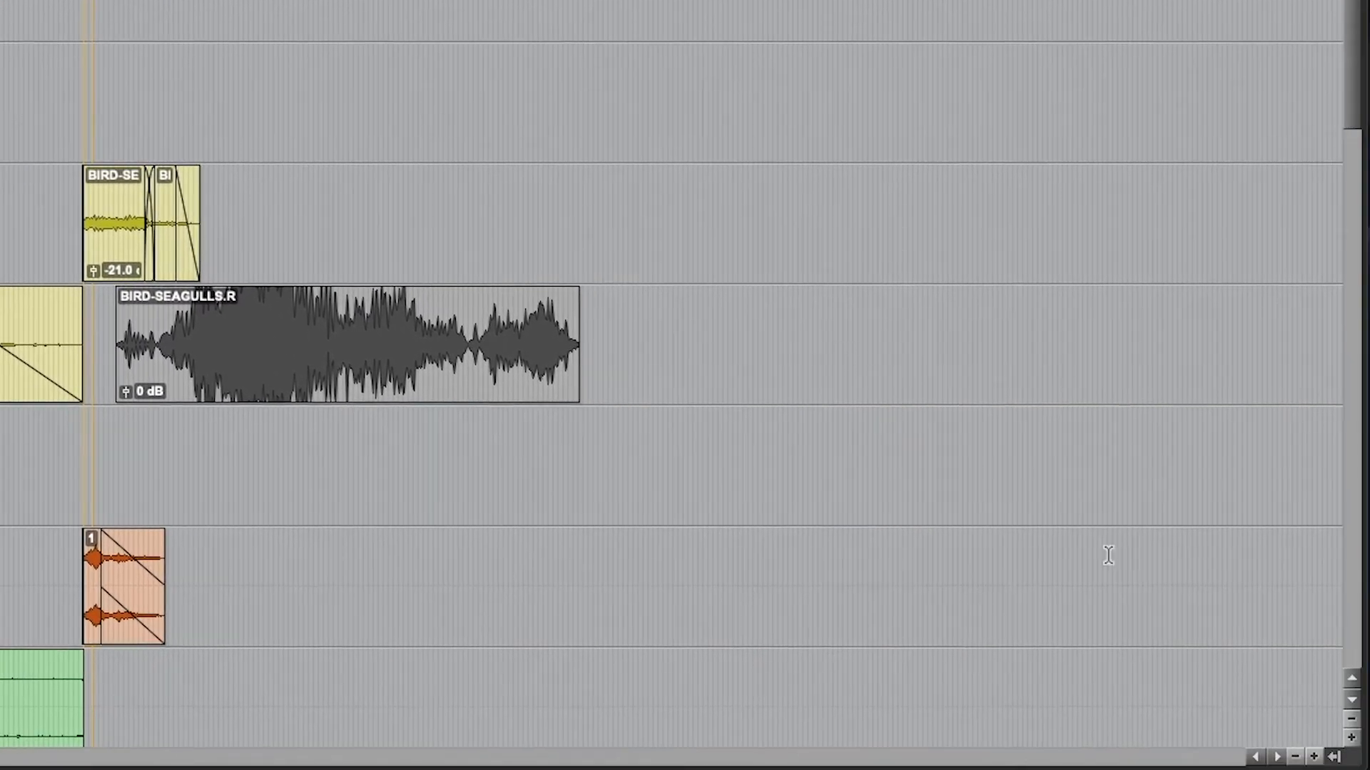
Show and widen the clip list, and select all unused clips in it
left_click(1334, 757)
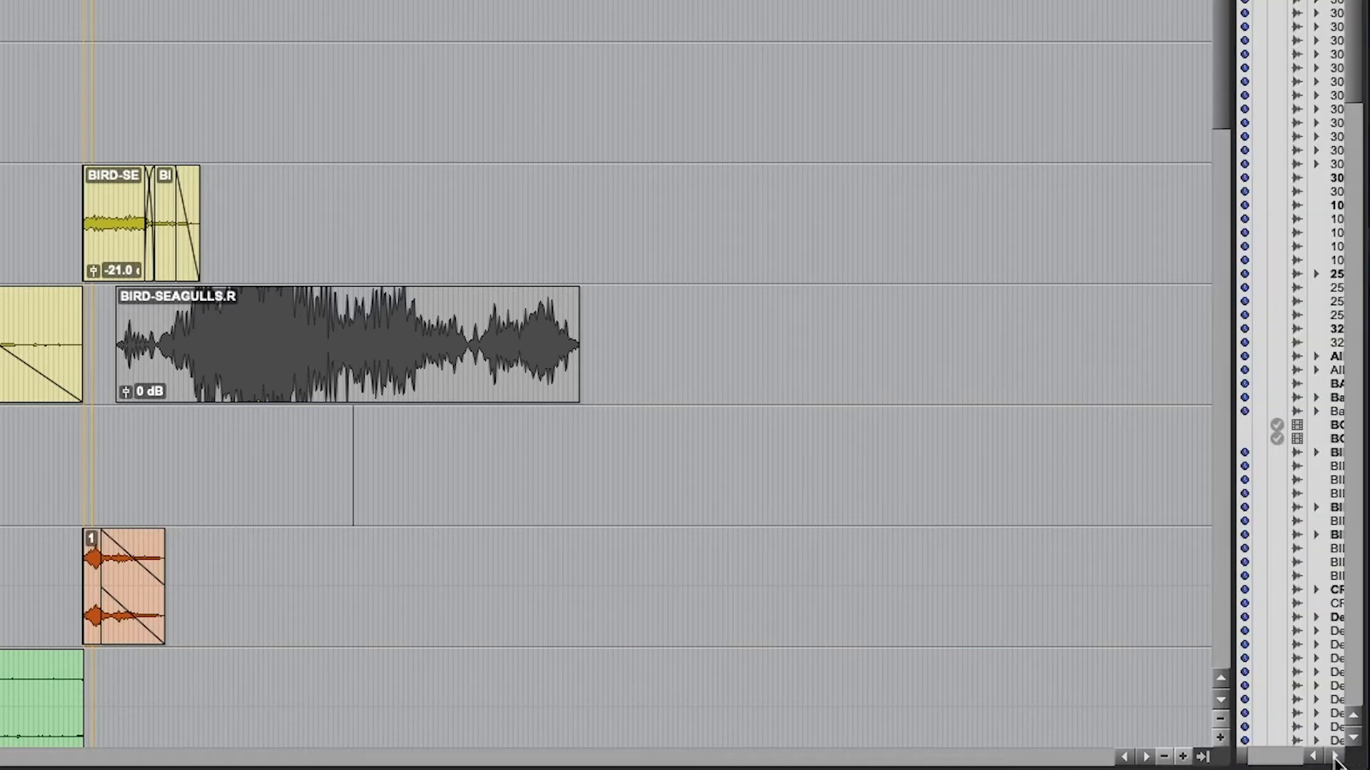
left_click_drag(1256, 417, 970, 391)
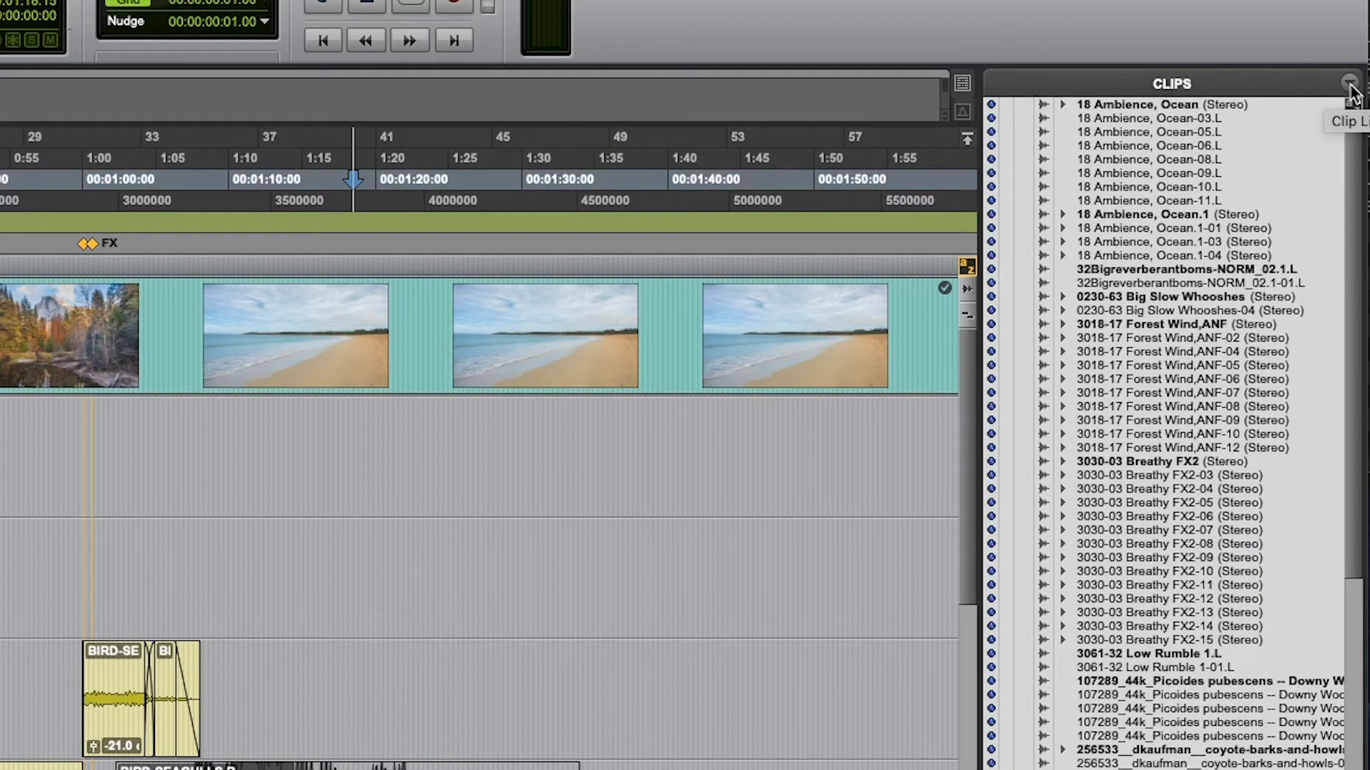
left_click(1349, 84)
mouse_move(1184, 168)
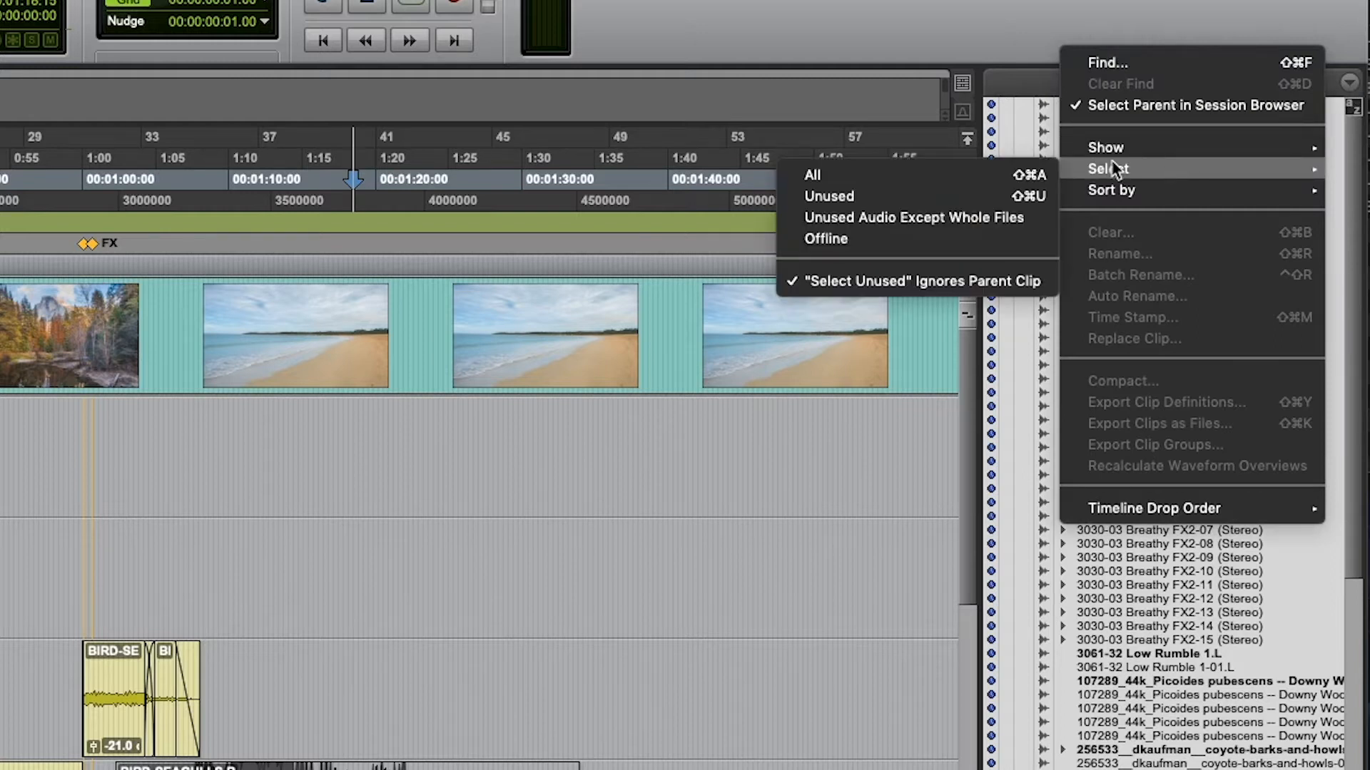
left_click(910, 199)
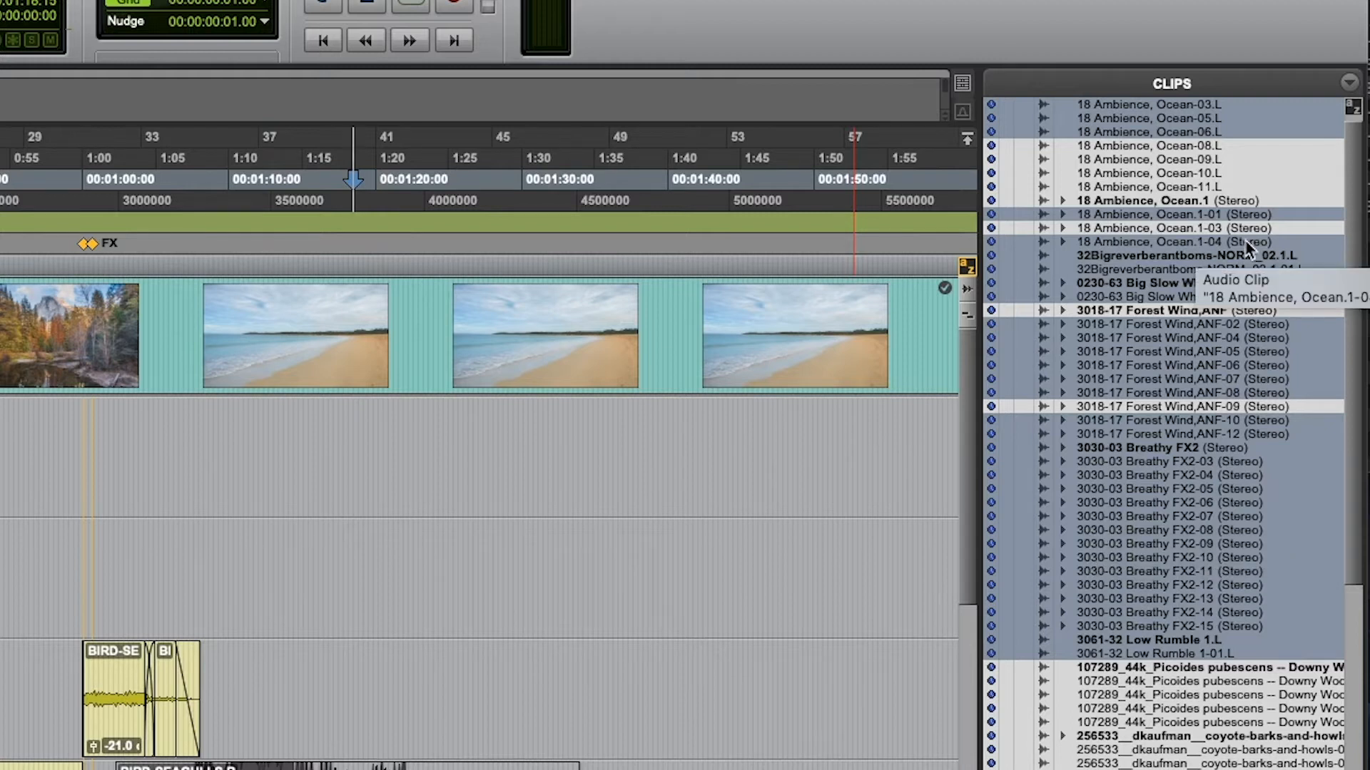
Clear the selected unused clips with the Remove option, keeping their source files on disk
left_click(1349, 83)
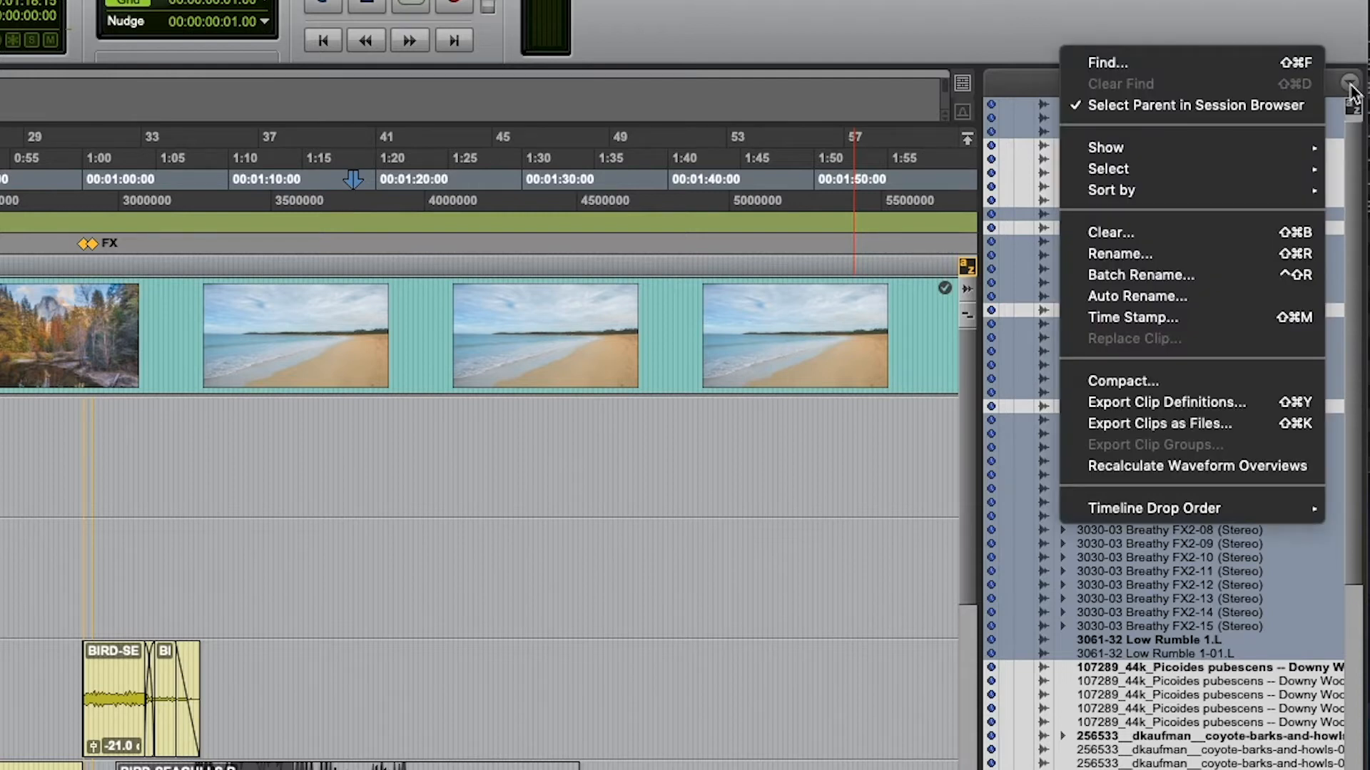
left_click(1132, 234)
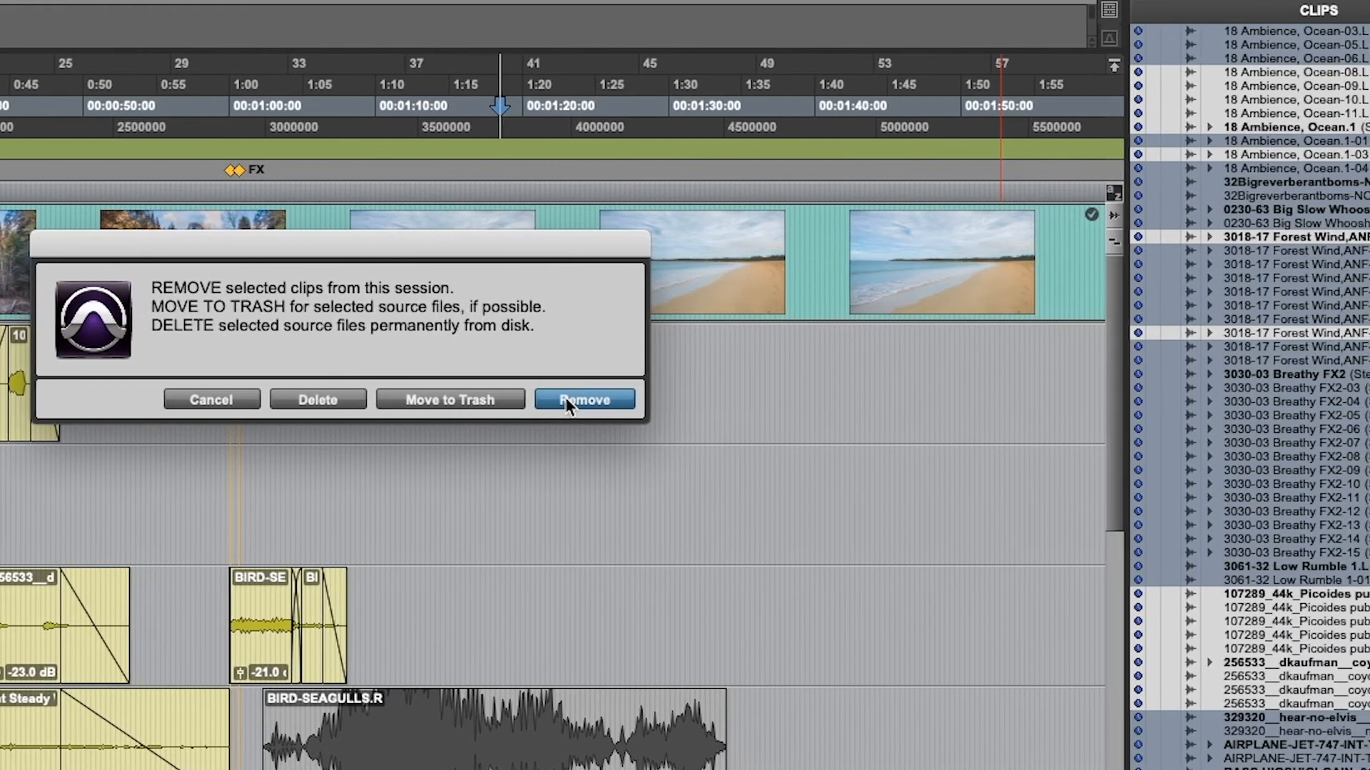
left_click(592, 399)
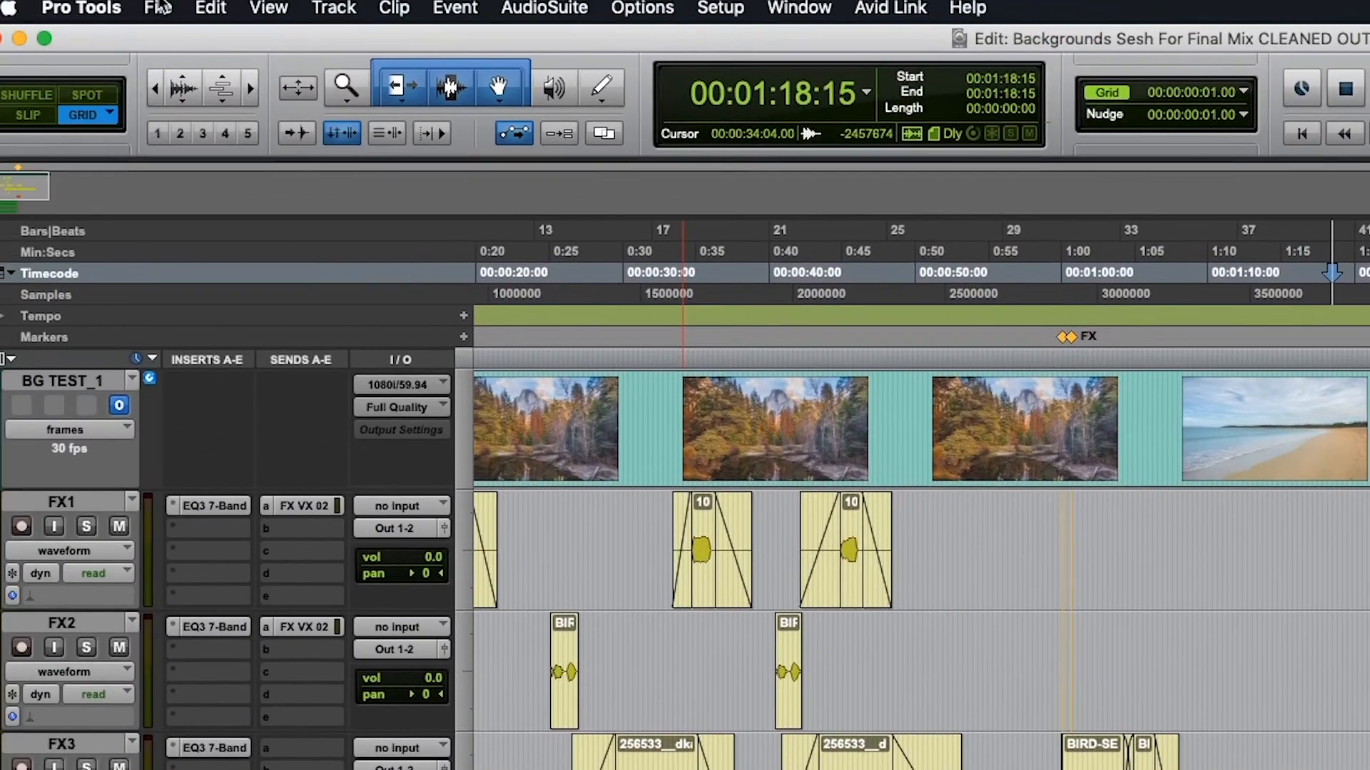
Set up a Save Copy In of the cleaned-out session that includes Audio Files
left_click(176, 10)
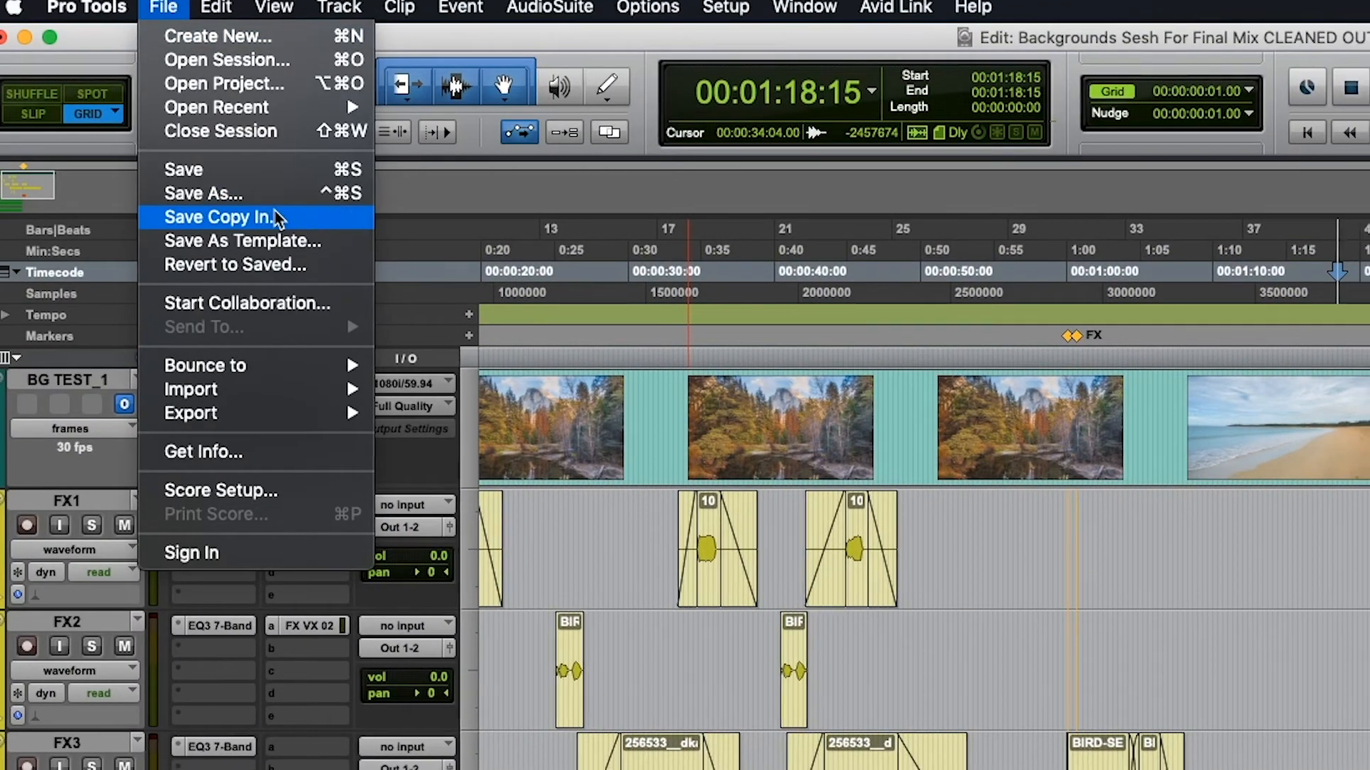
left_click(275, 221)
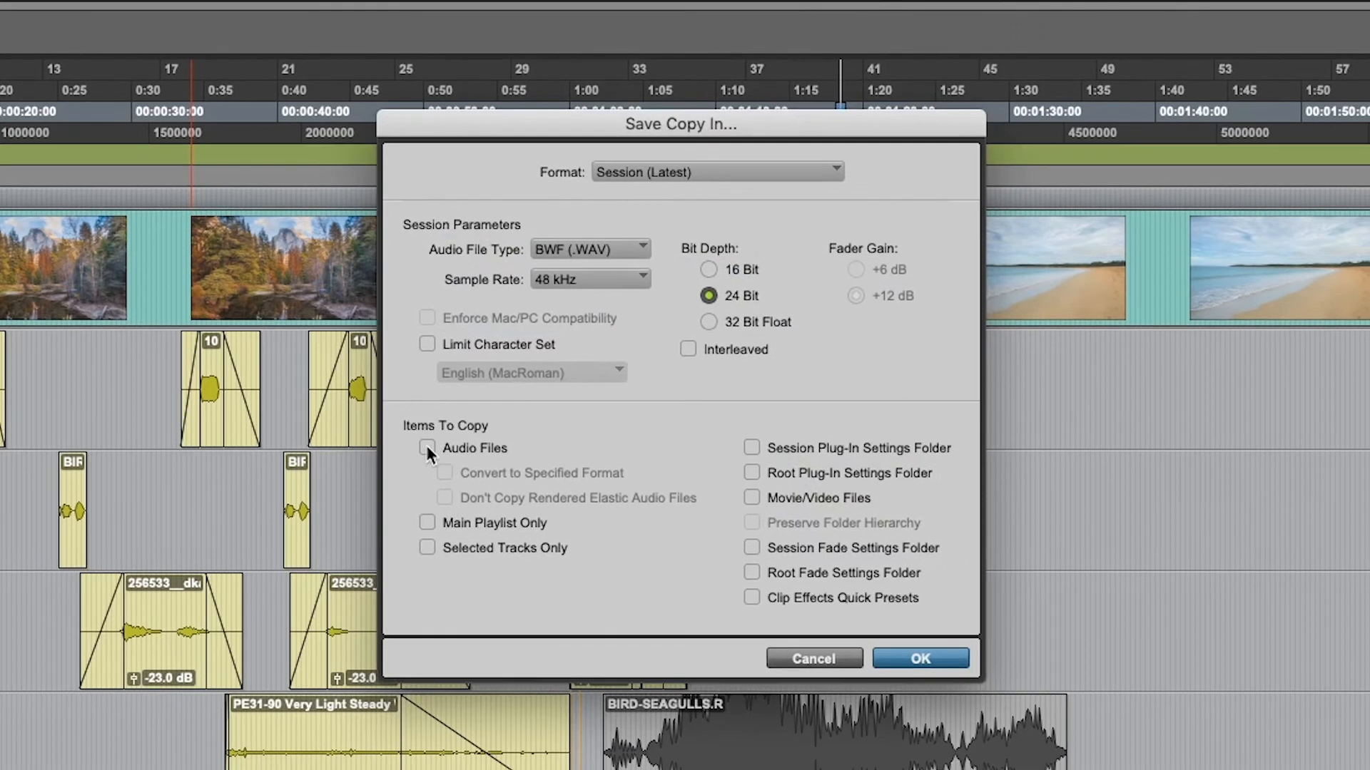
left_click(604, 505)
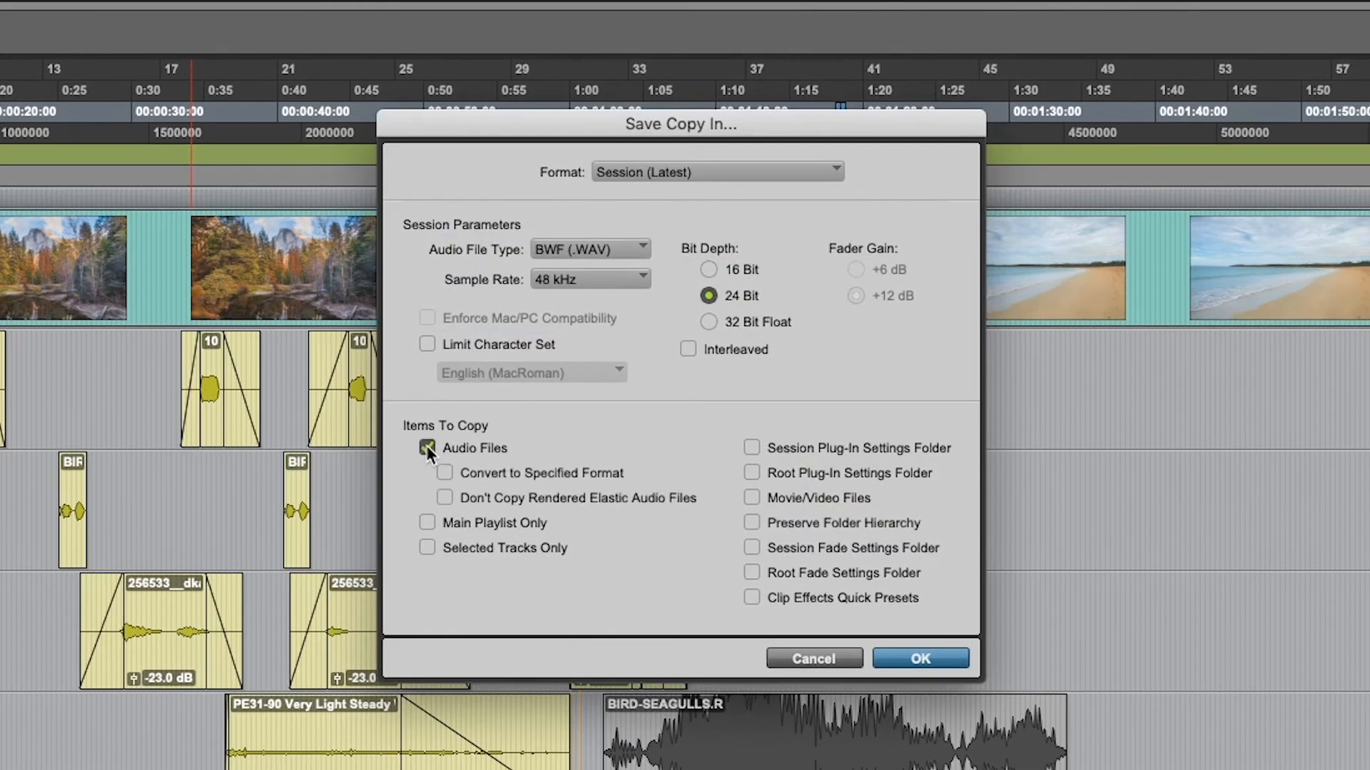
left_click(919, 658)
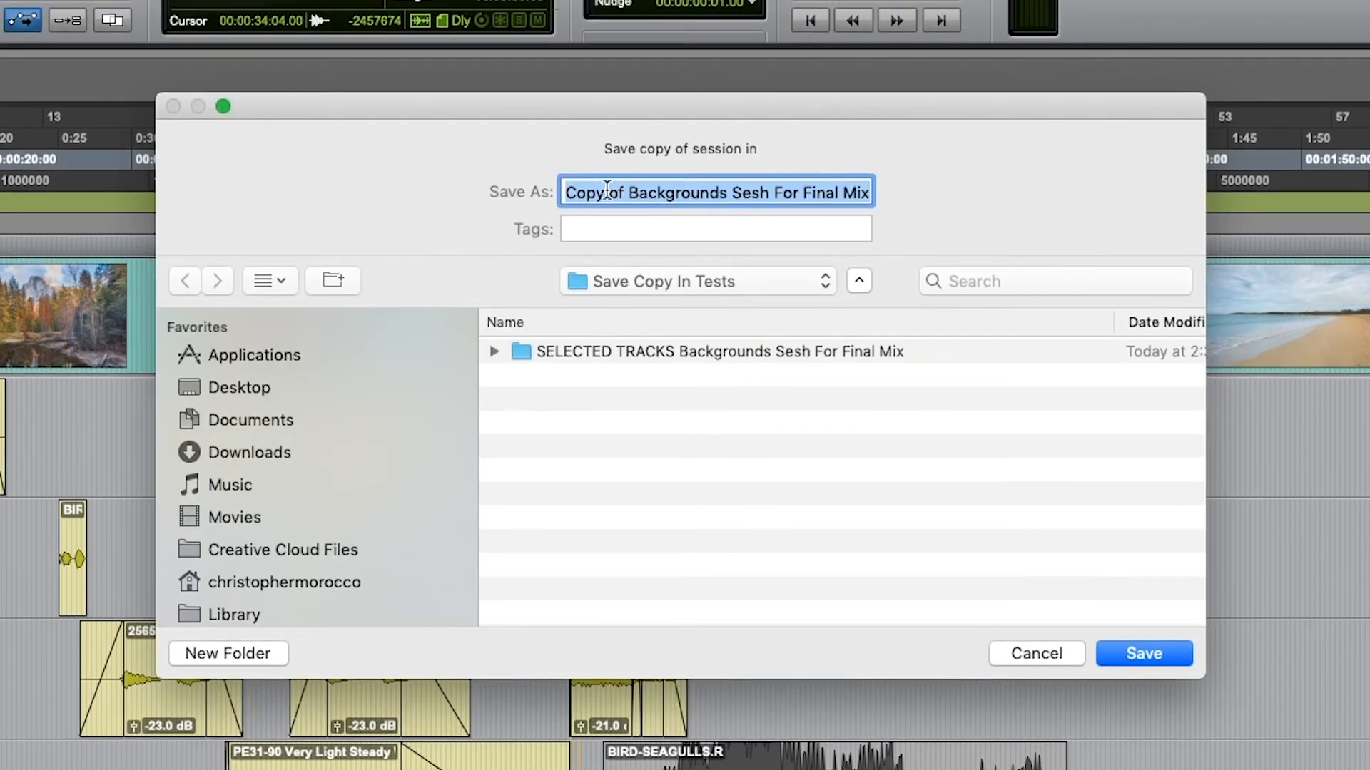
Name the copy "CLEANED OUT Backgrounds Sesh For Final Mix CLEANED OUT" and save it in the Save Copy In Tests folder
left_click(629, 175)
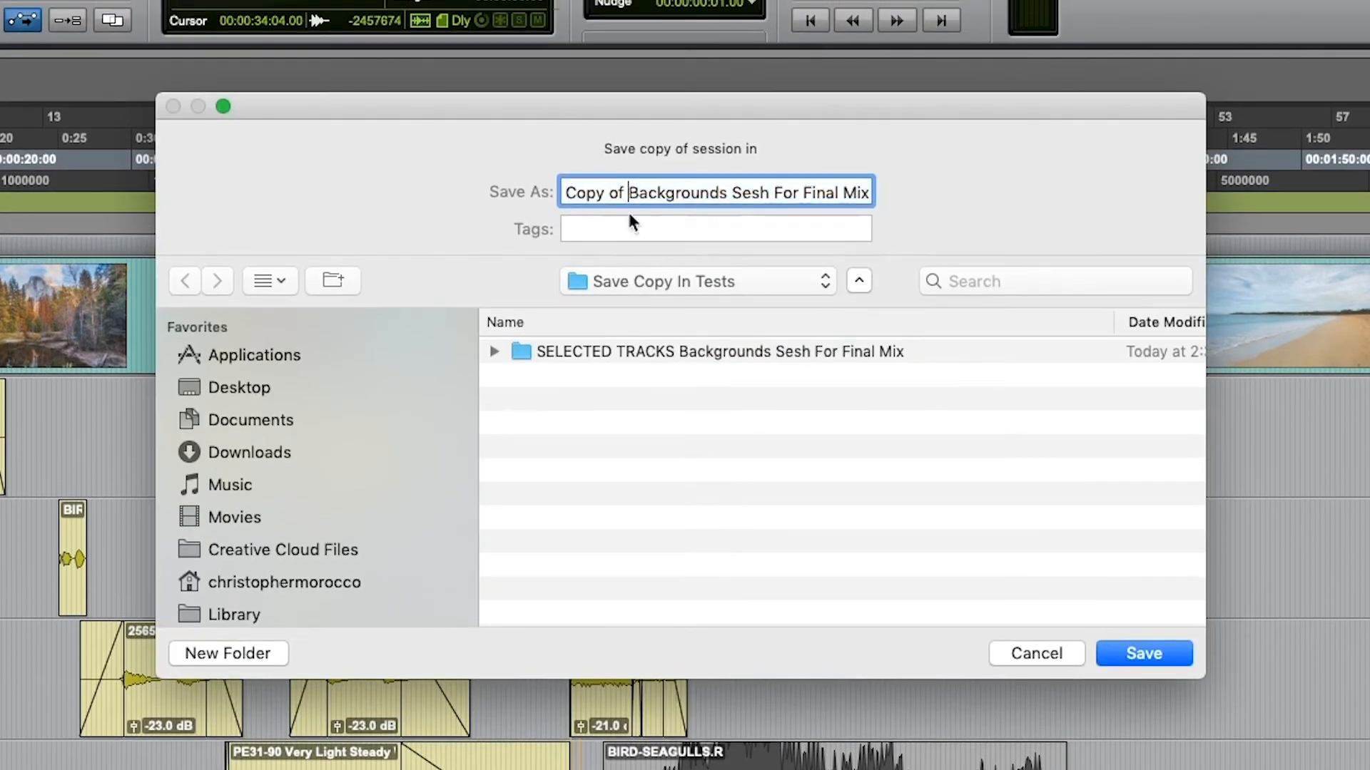
key("Left")
key("super+shift+Left")
type("CLE")
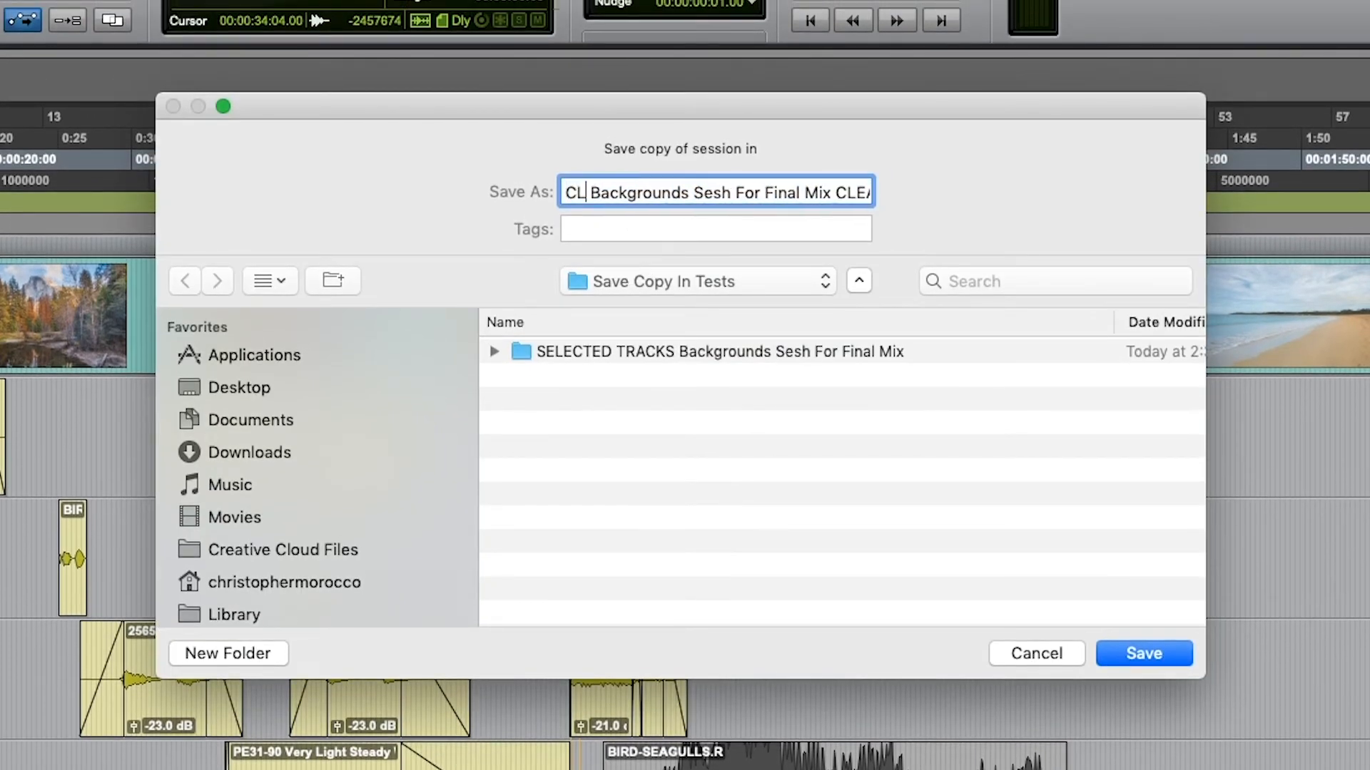
type("ANED OUT")
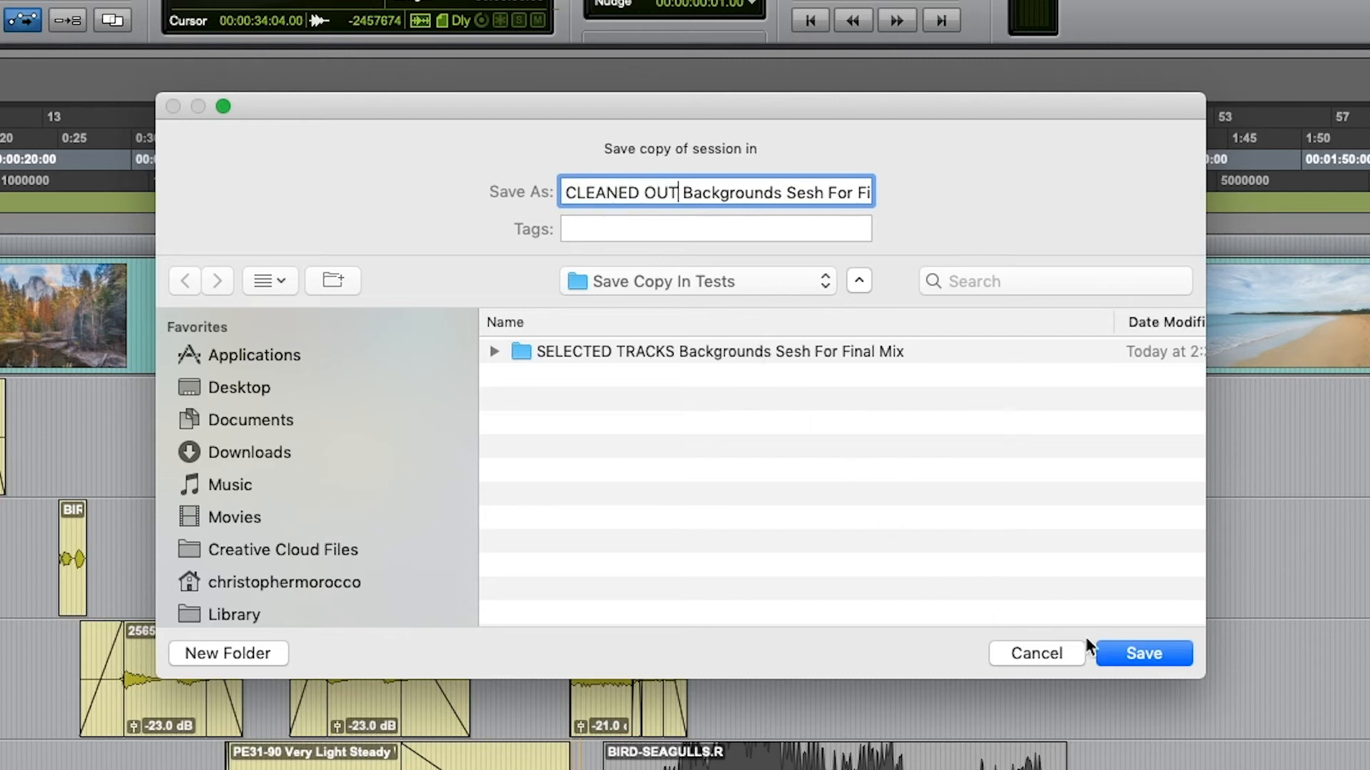
left_click(1127, 652)
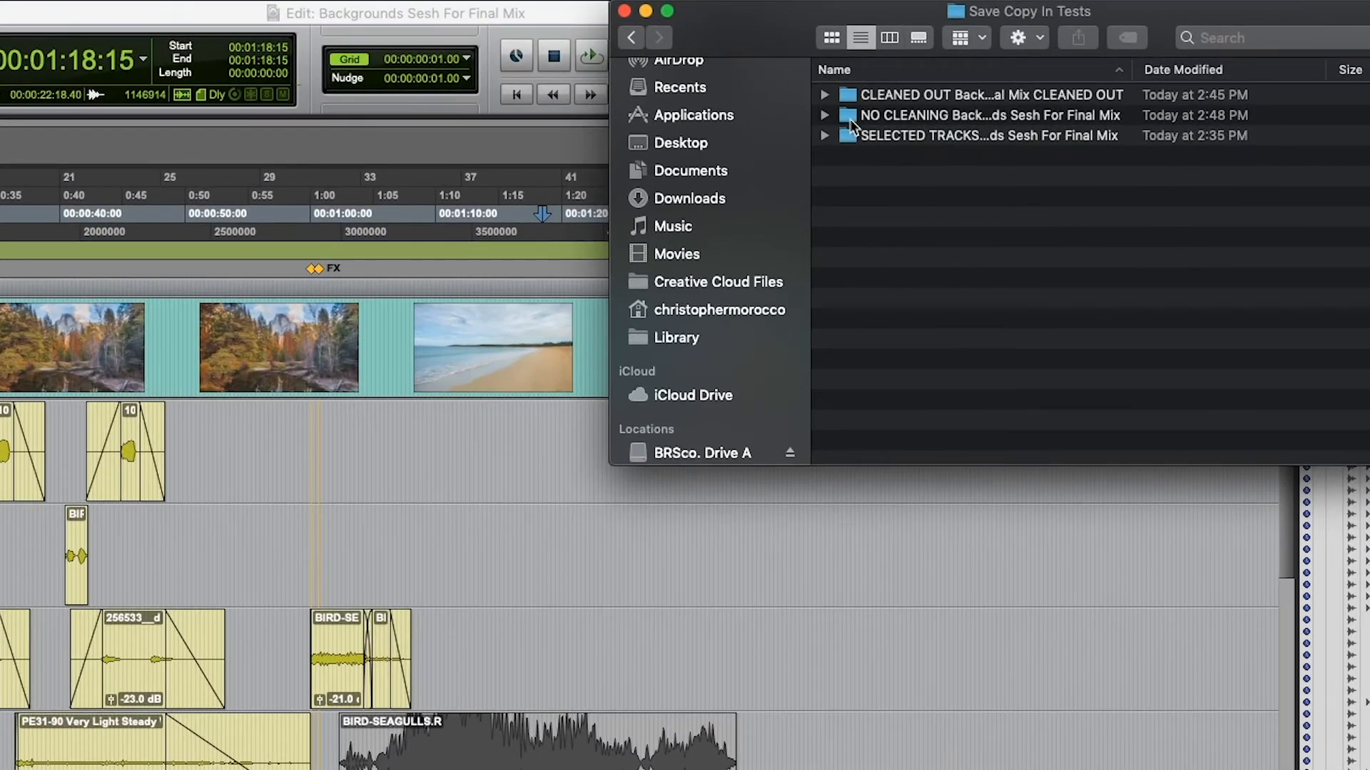
Compare the sizes of the NO CLEANING, CLEANED OUT and SELECTED TRACKS session folders in Finder using Quick Look
left_click(867, 115)
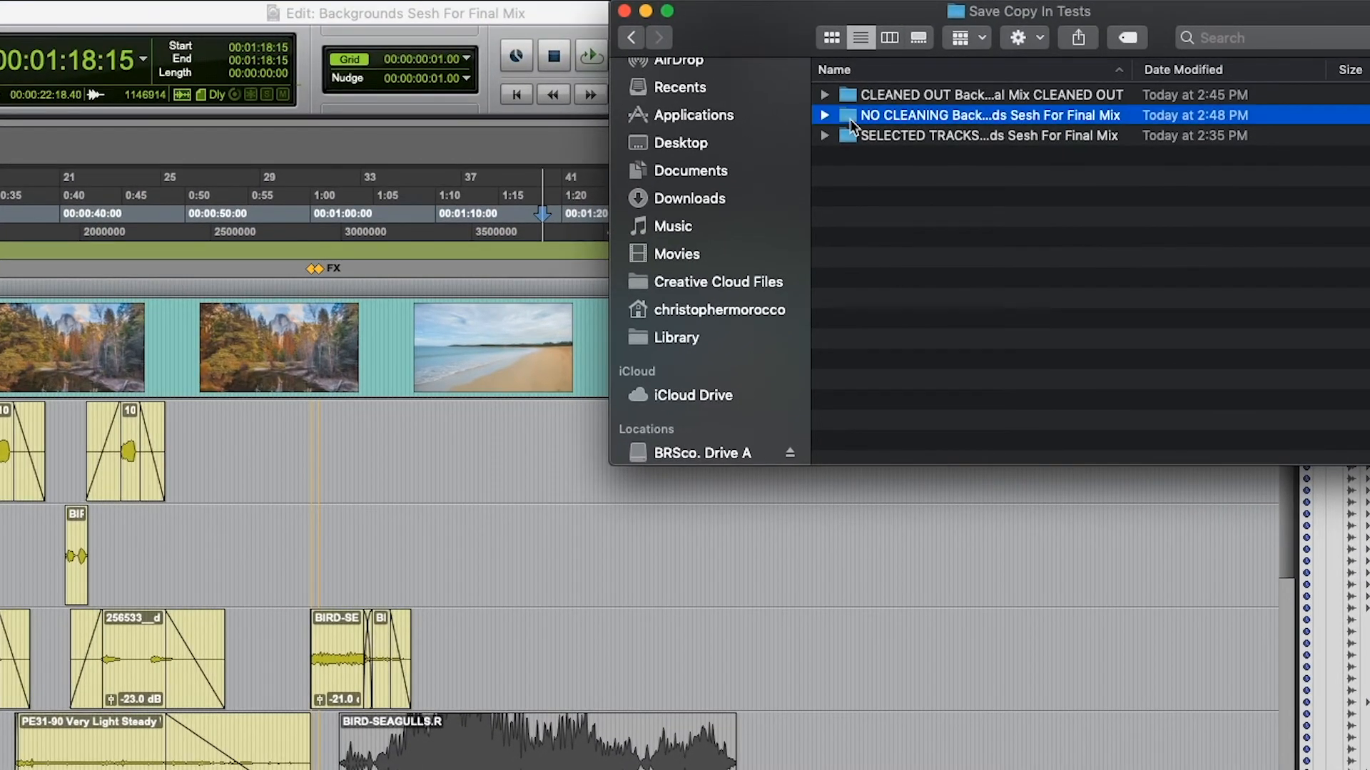
key("space")
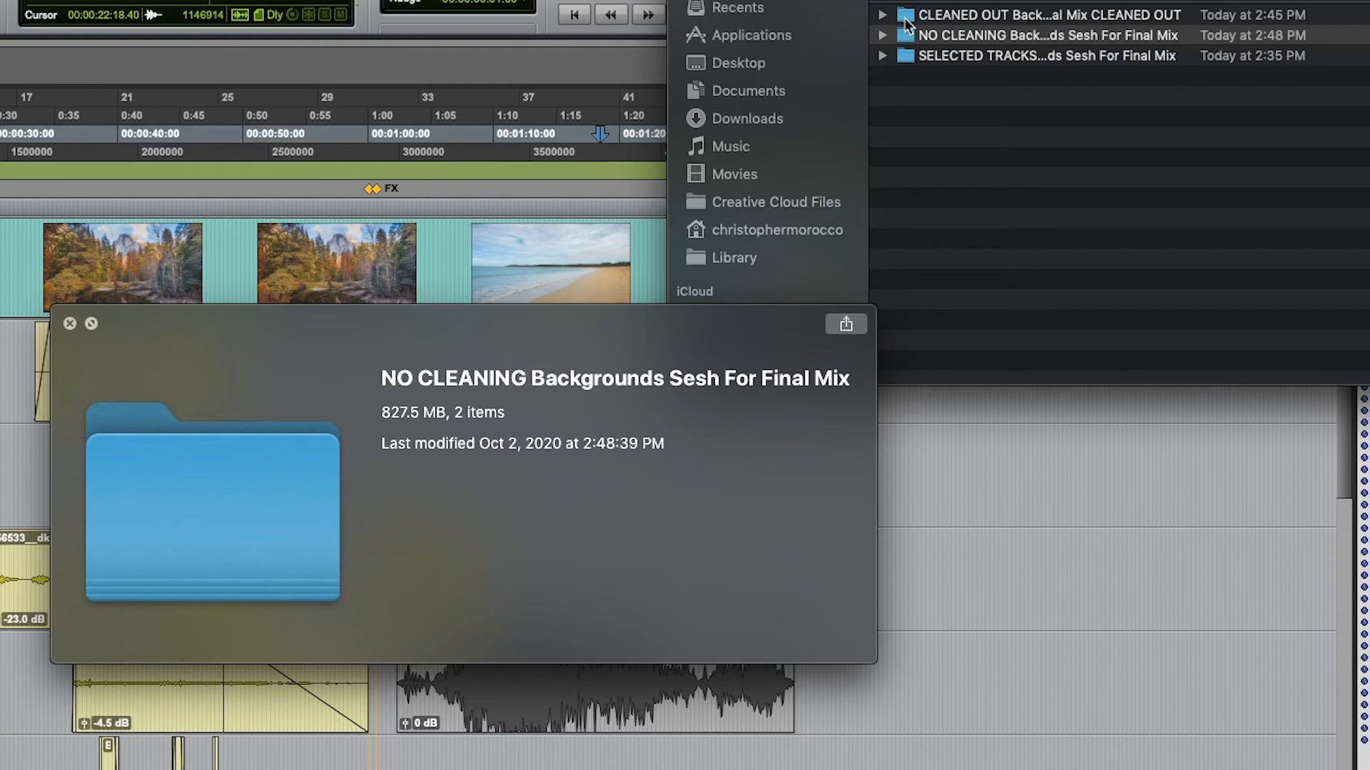
left_click(905, 22)
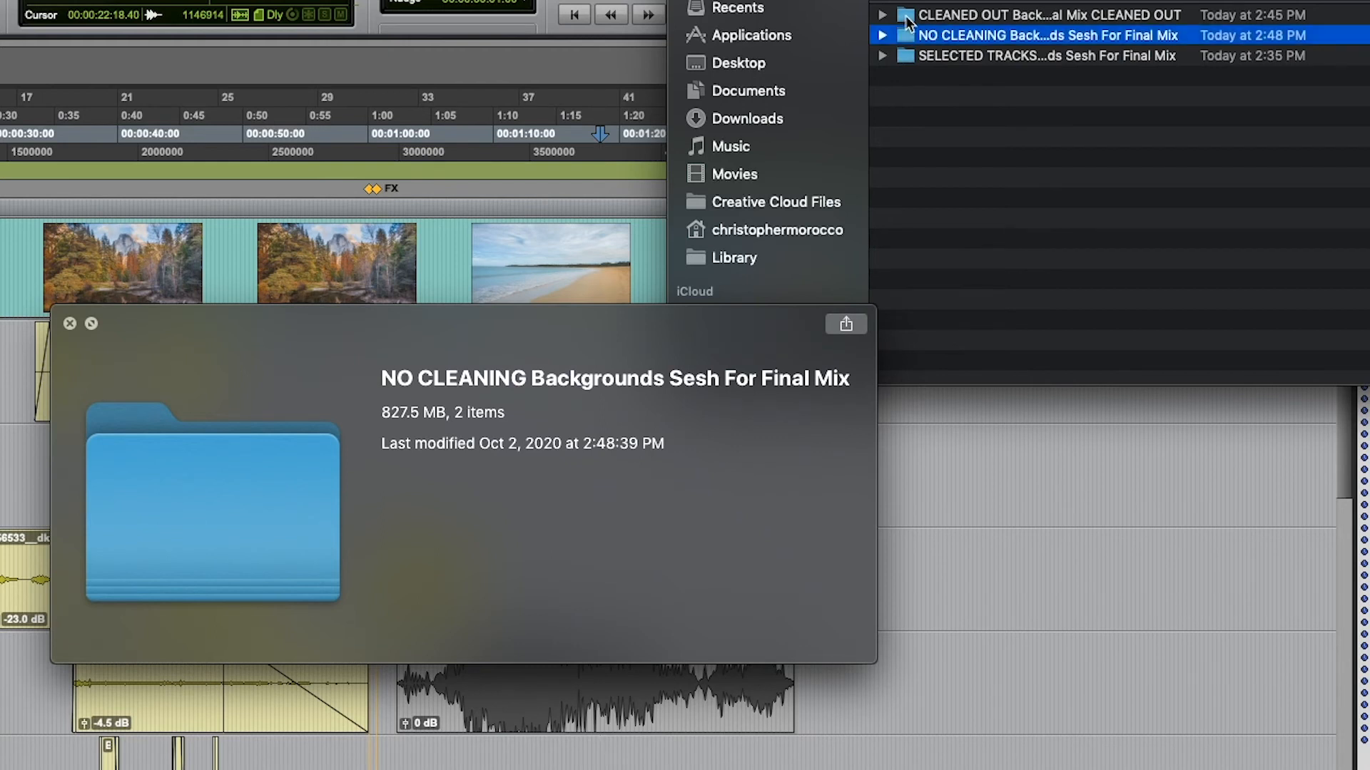
key("Up")
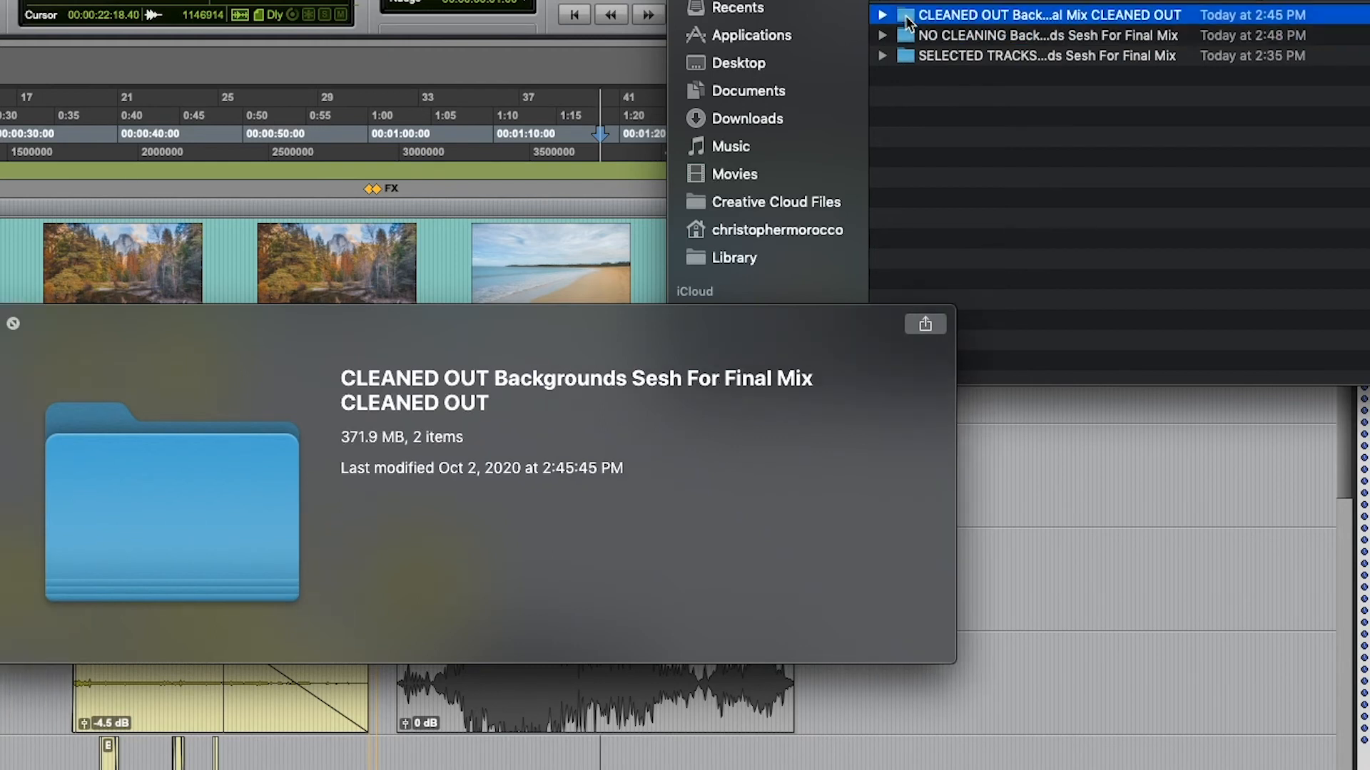
left_click(905, 54)
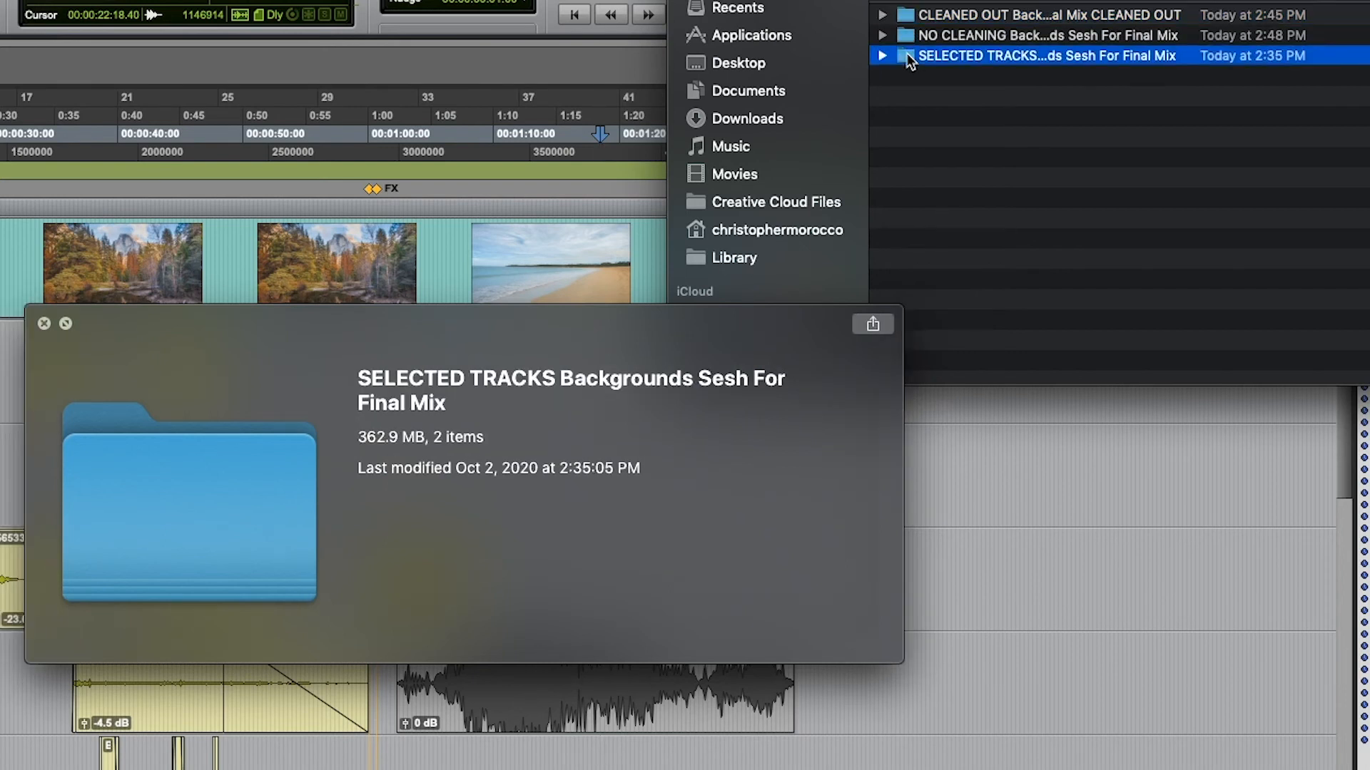